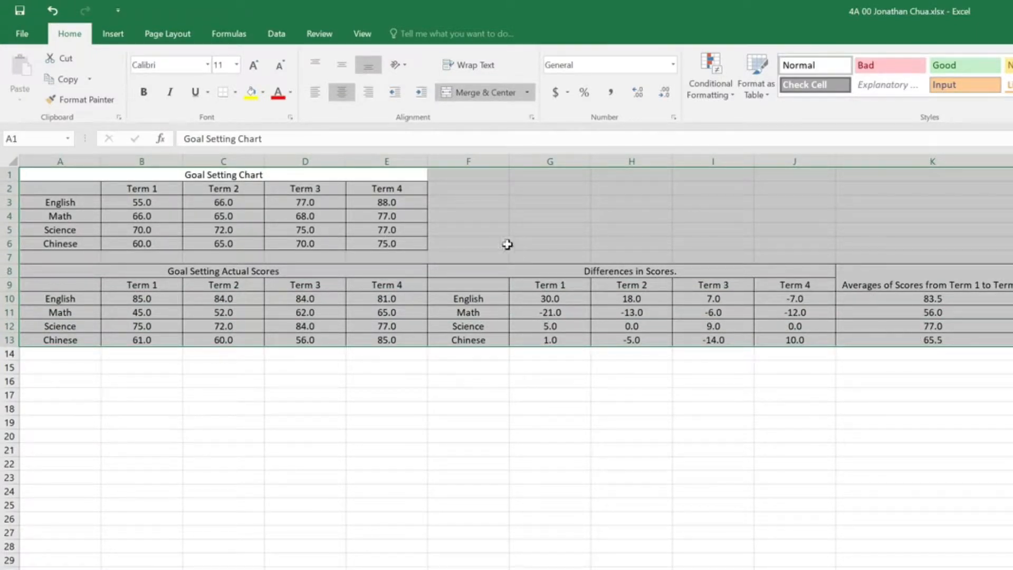
Step: Copy the selected goal-setting and score tables and paste them into the blank worksheet starting at cell A1
right_click(501, 222)
click(575, 247)
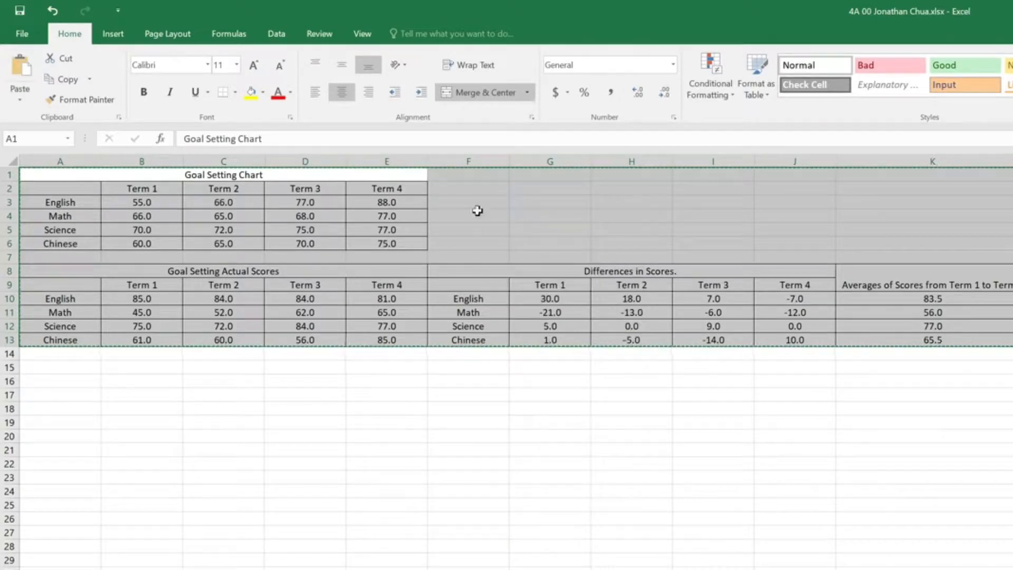
click(158, 568)
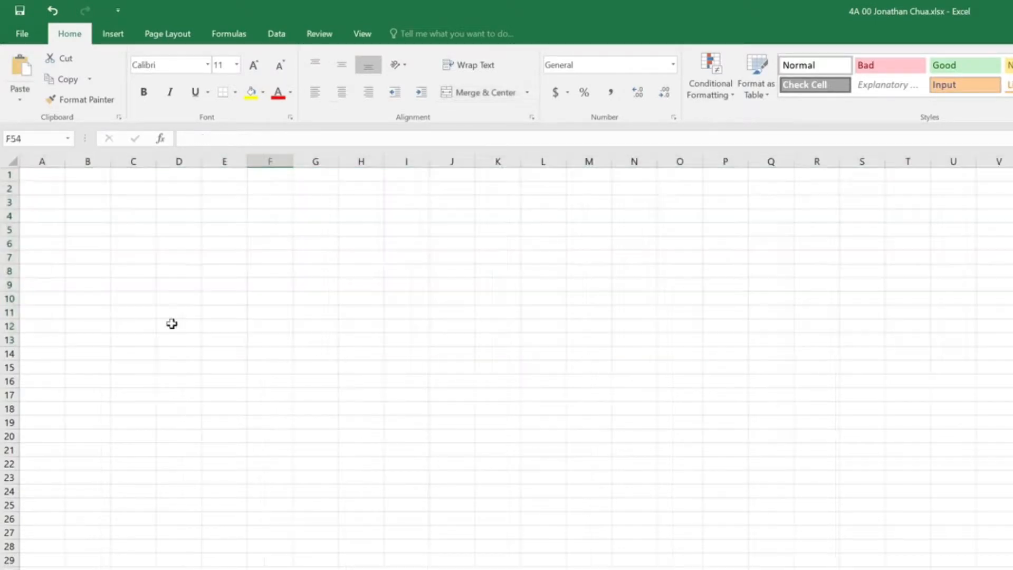
click(44, 176)
right_click(47, 177)
click(74, 239)
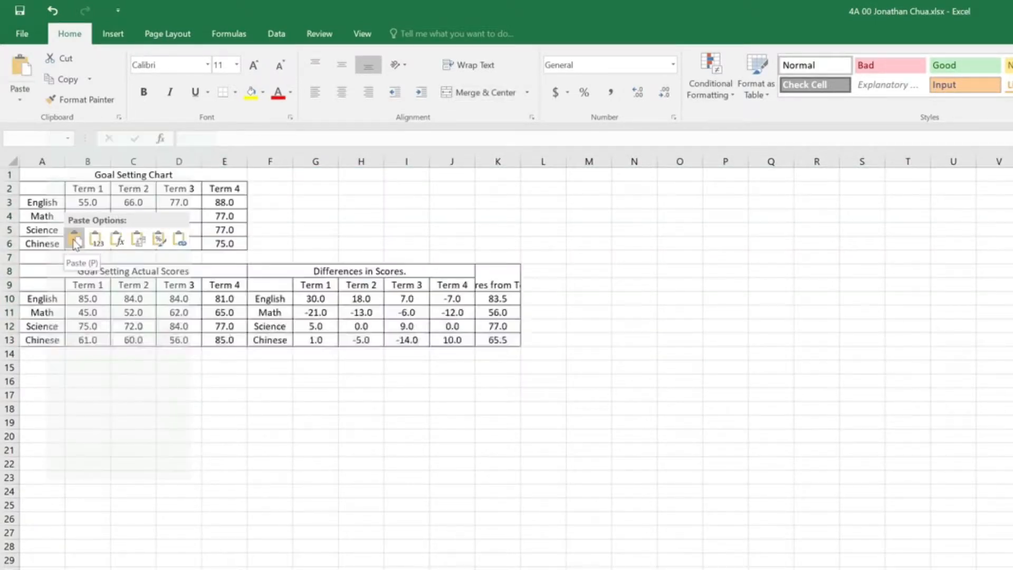
click(320, 521)
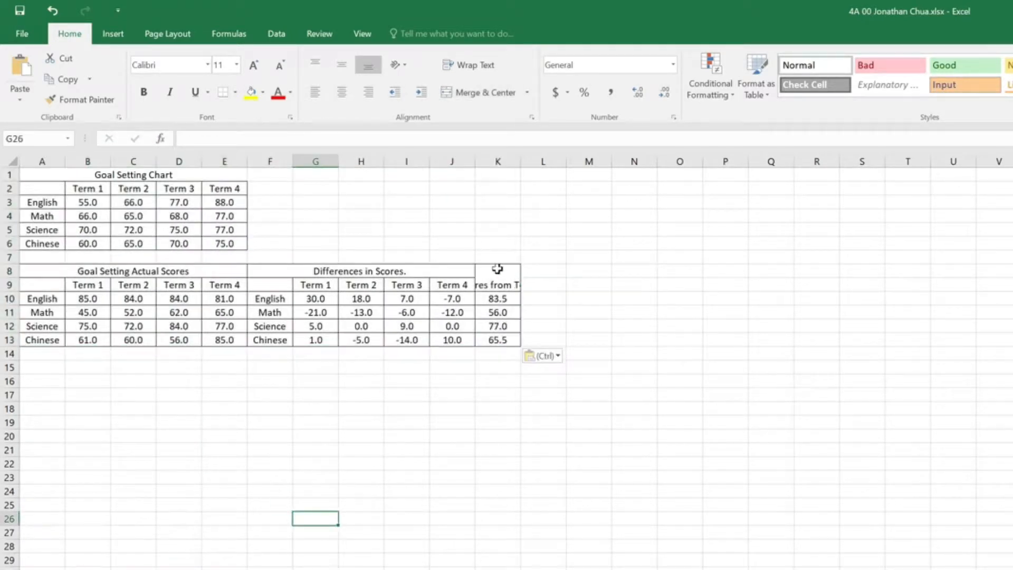
Step: Align the averages header in merged cell K8 vertically to the middle
click(498, 282)
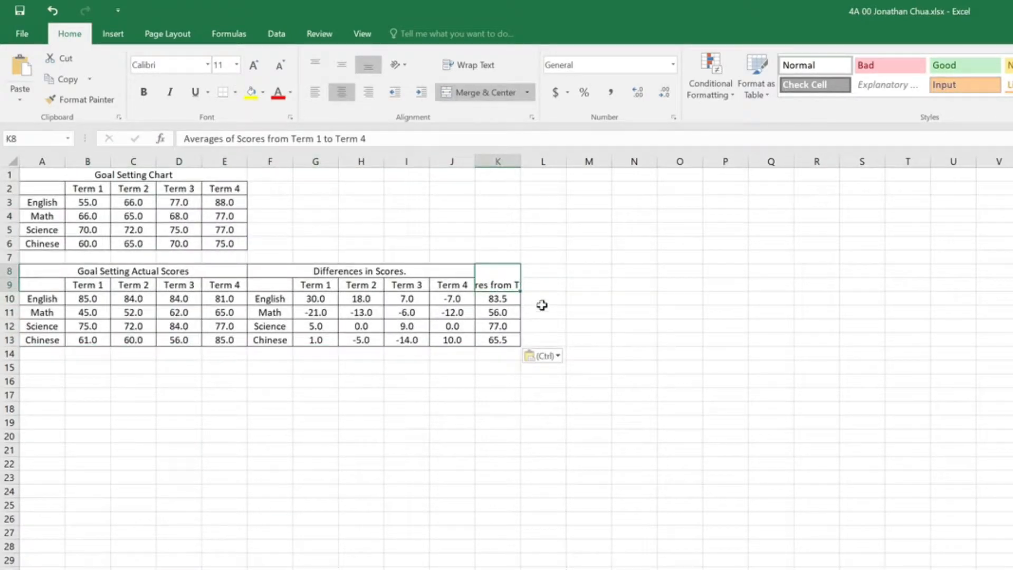
click(342, 66)
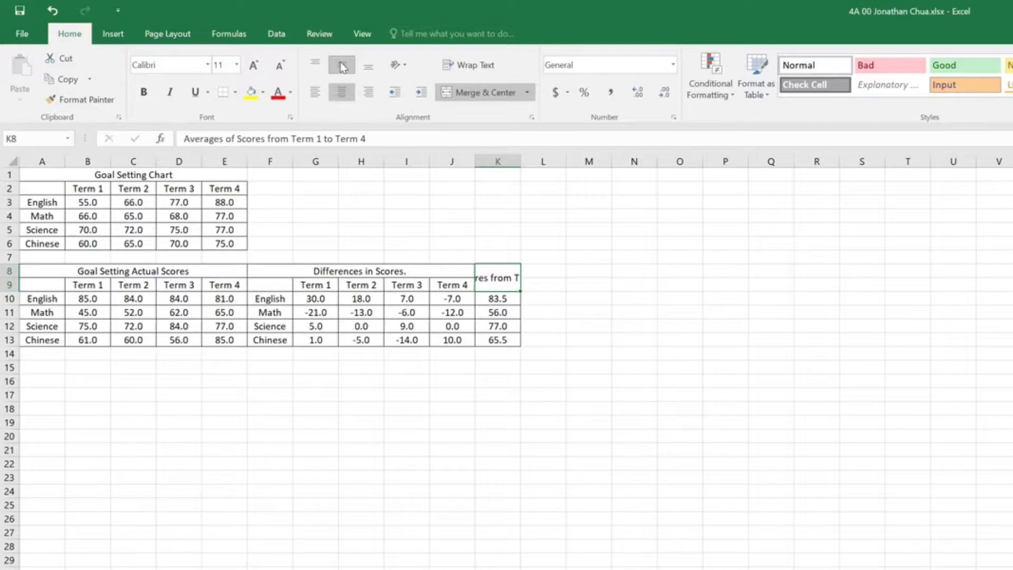
click(331, 203)
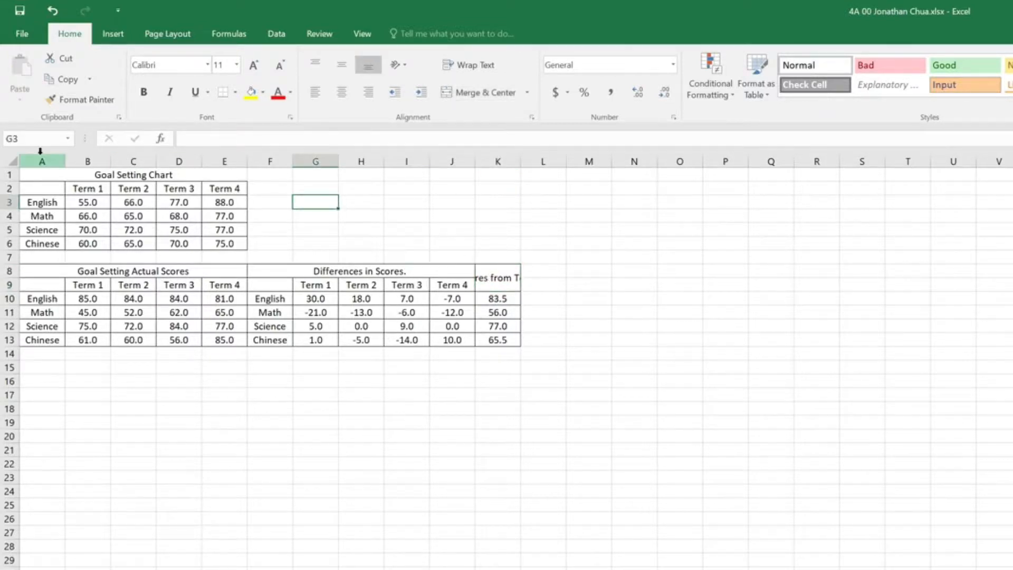
Step: Set the width of columns A through K to 15
drag(40, 154, 500, 160)
right_click(500, 159)
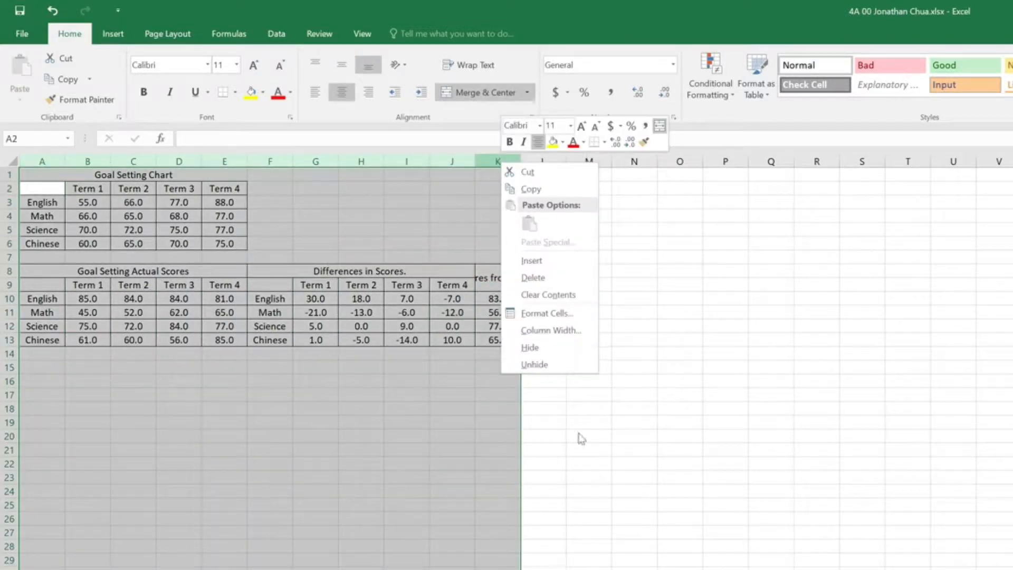
click(560, 331)
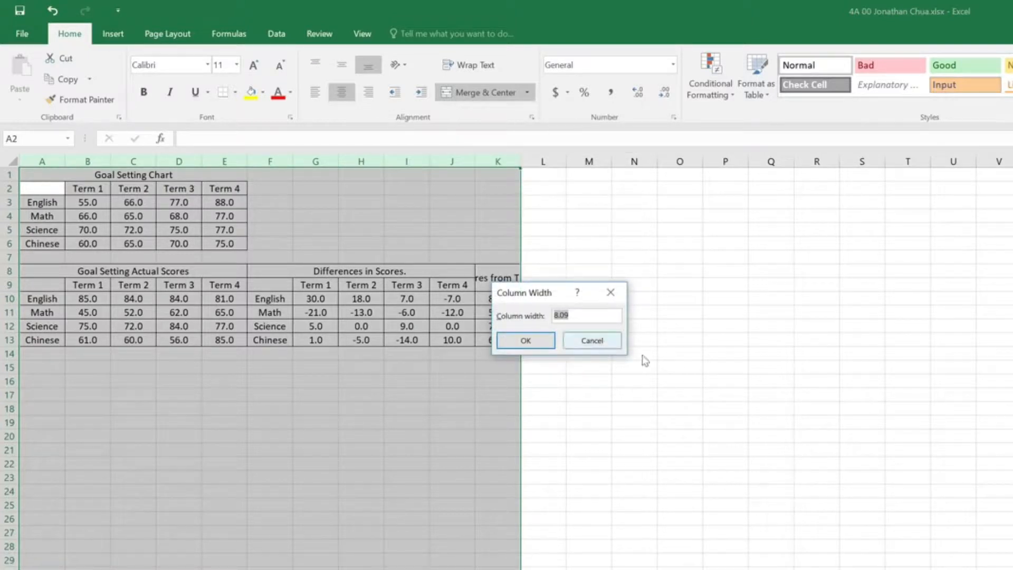
text(15)
key(Return)
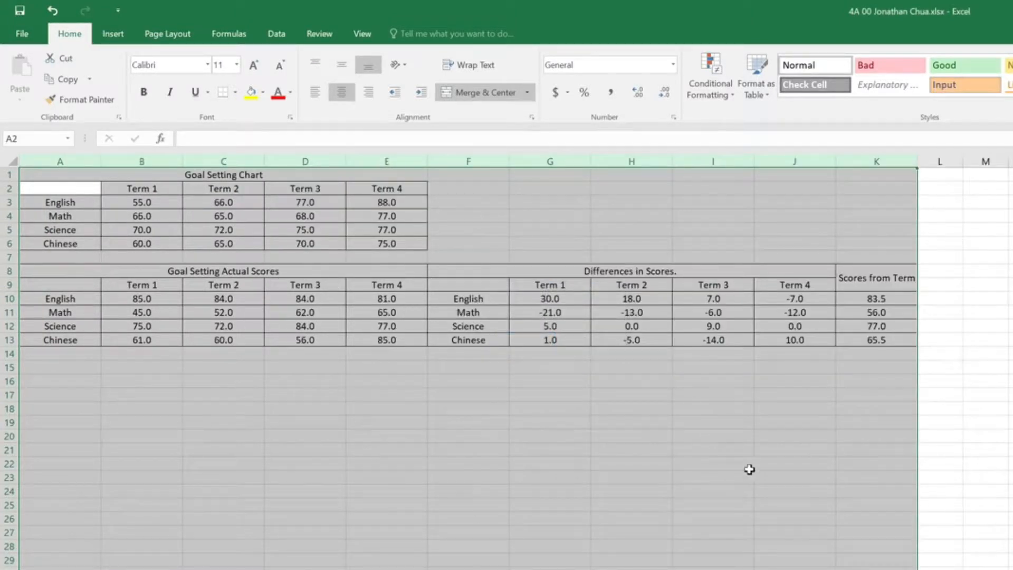
Step: Shorten the header text in merged cell K8 to "Average Scores"
click(878, 283)
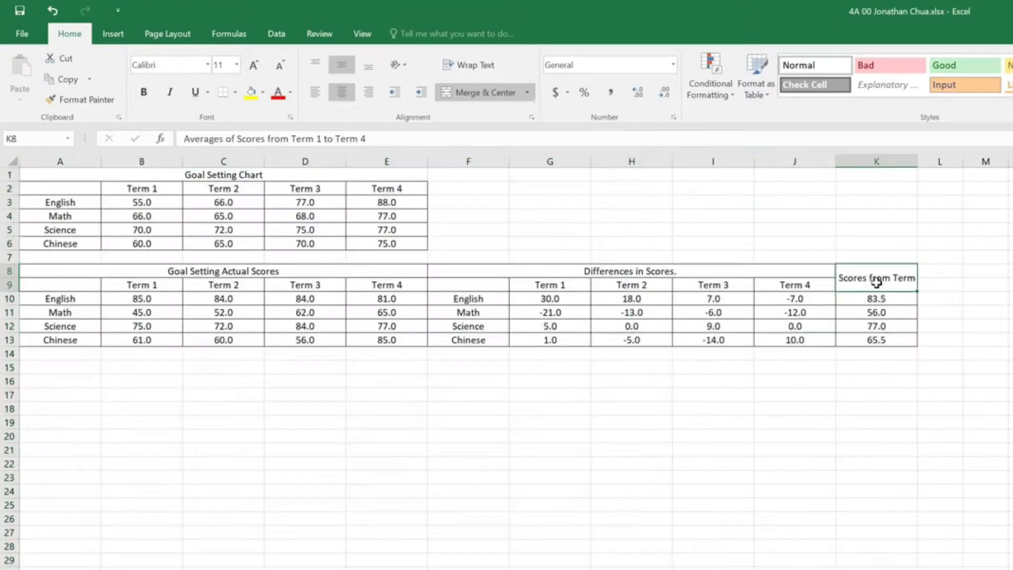
click(365, 139)
drag(366, 139, 266, 139)
key(BackSpace)
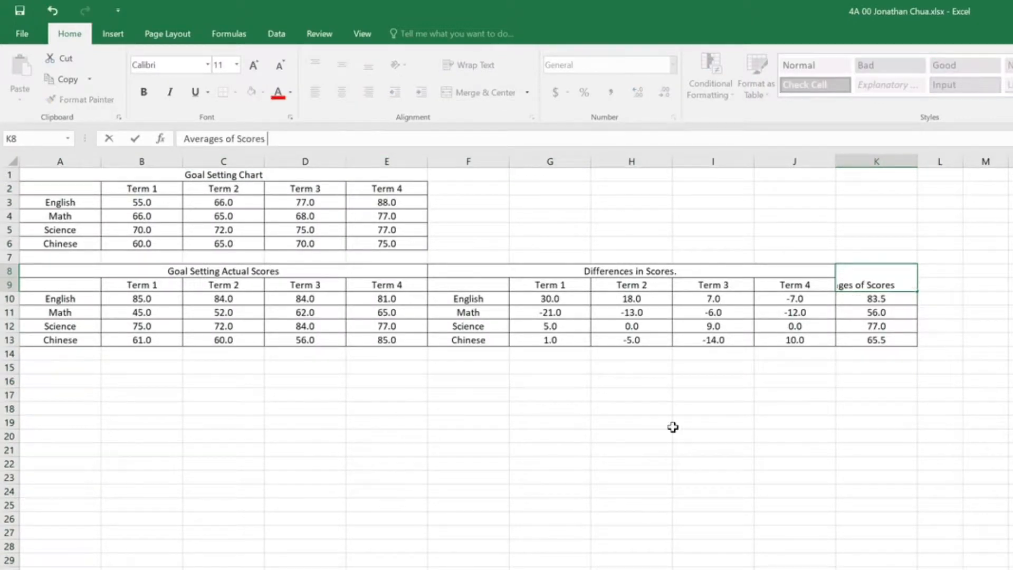
click(765, 525)
click(886, 270)
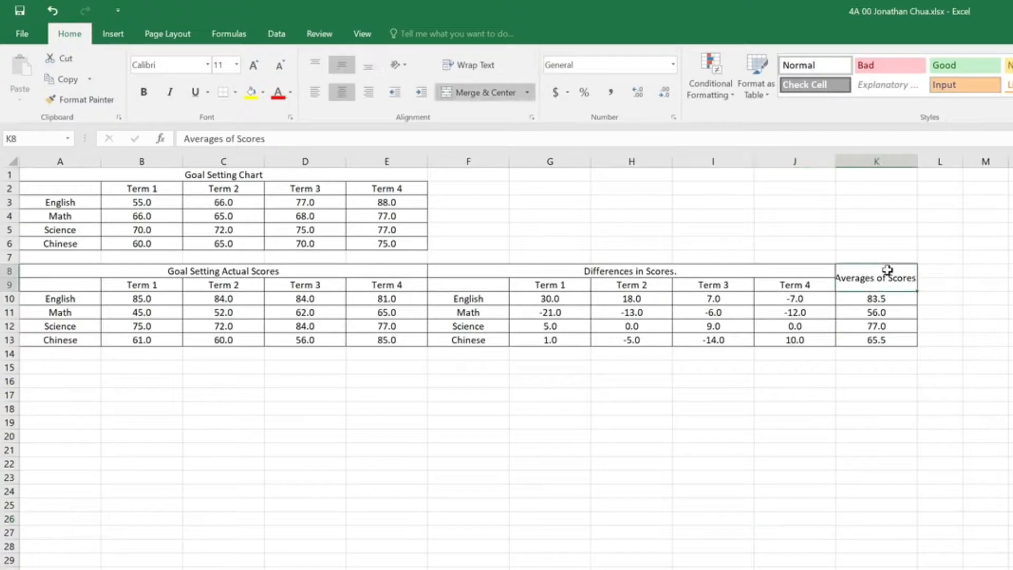
click(231, 139)
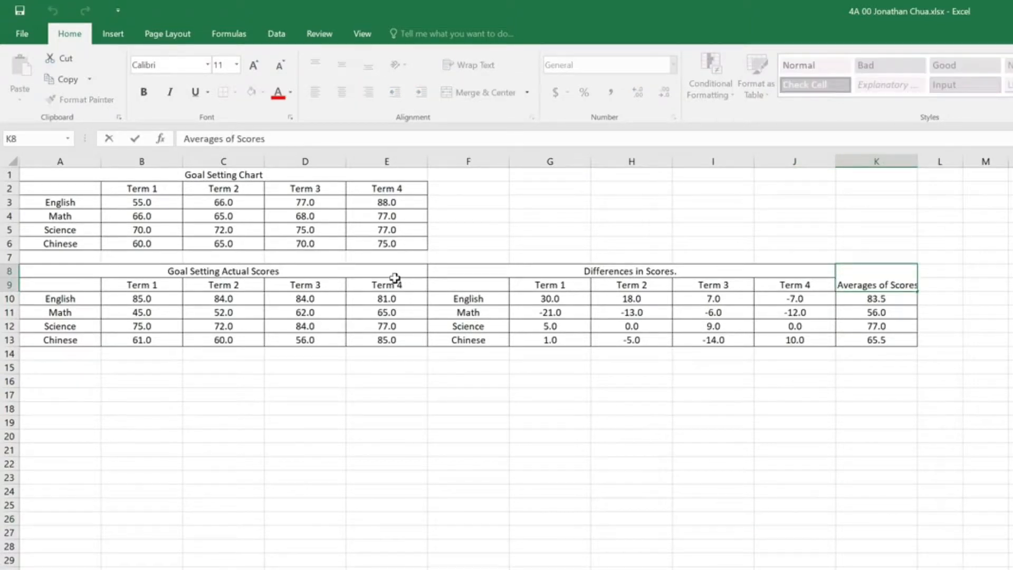
key(BackSpace)
key(BackSpace)
key(BackSpace)
key(BackSpace)
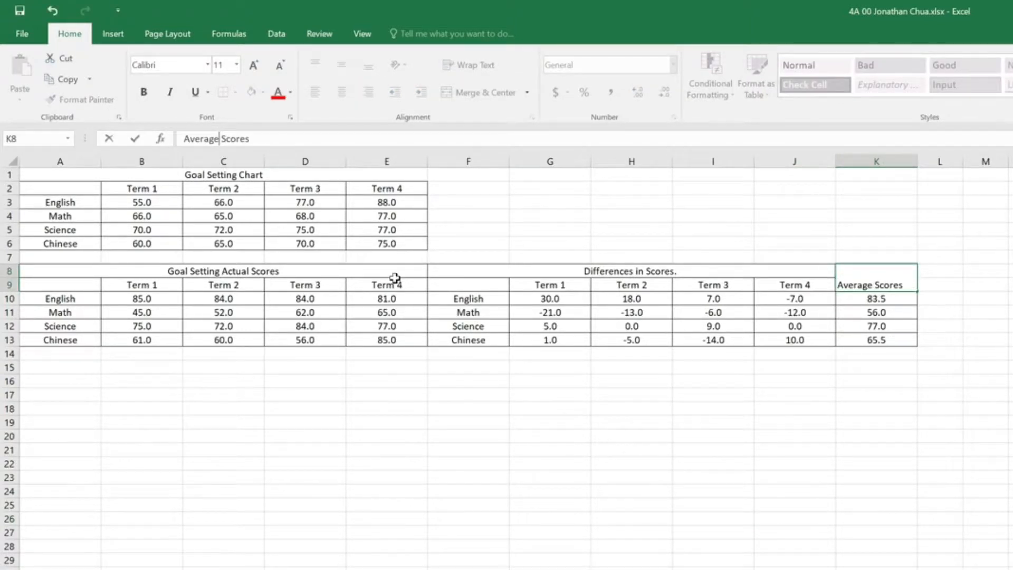
drag(743, 522, 747, 527)
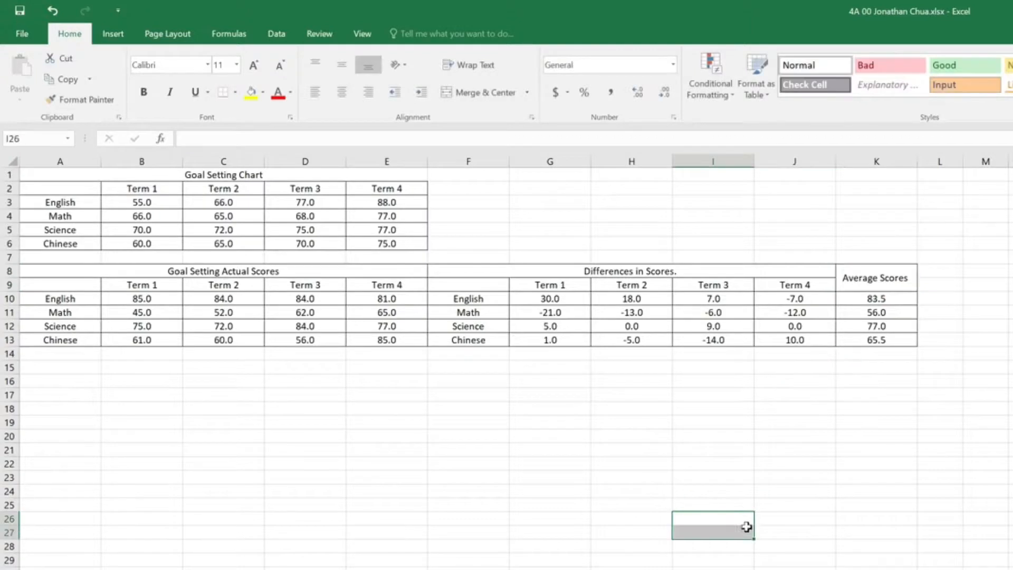
click(622, 461)
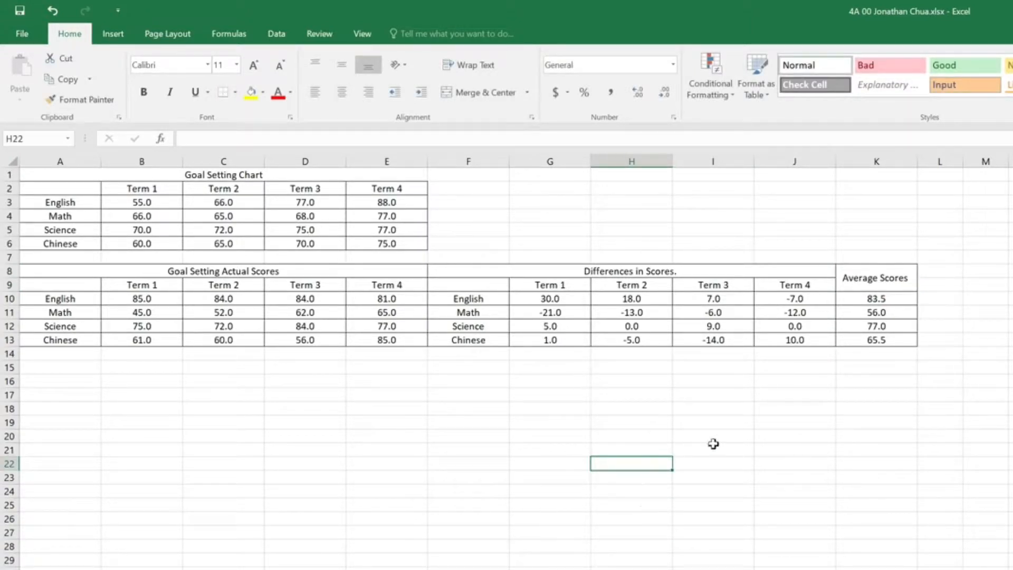
click(703, 480)
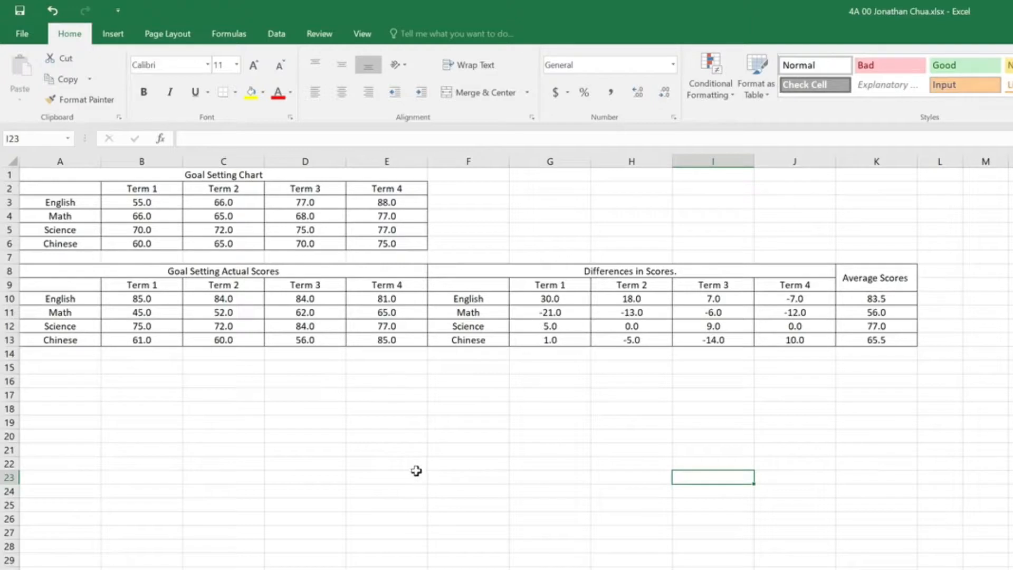
Step: Insert the recommended Clustered Column chart with subjects as categories for the Goal Setting Actual Scores table in A8:E13
drag(163, 272, 170, 341)
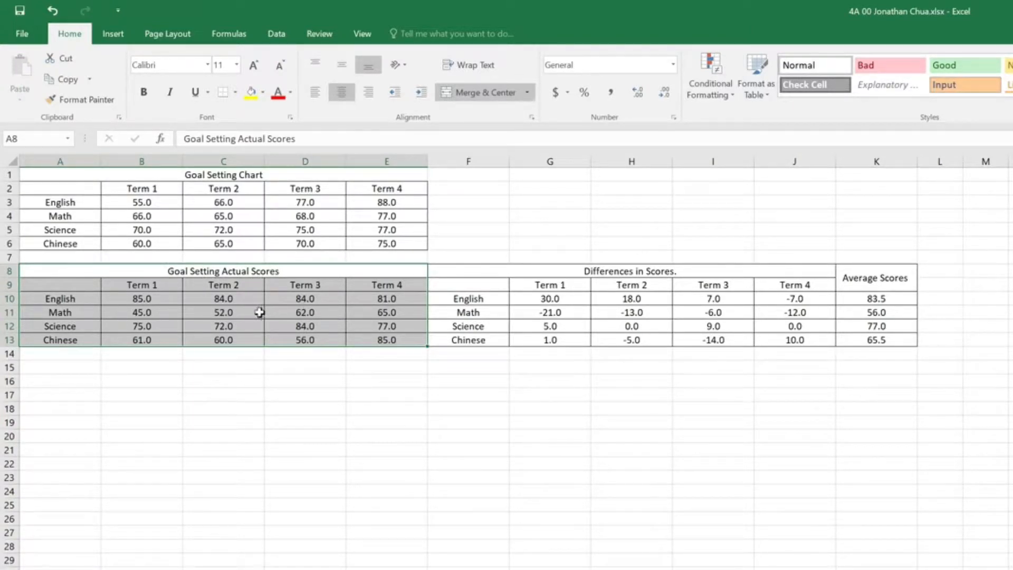
click(113, 35)
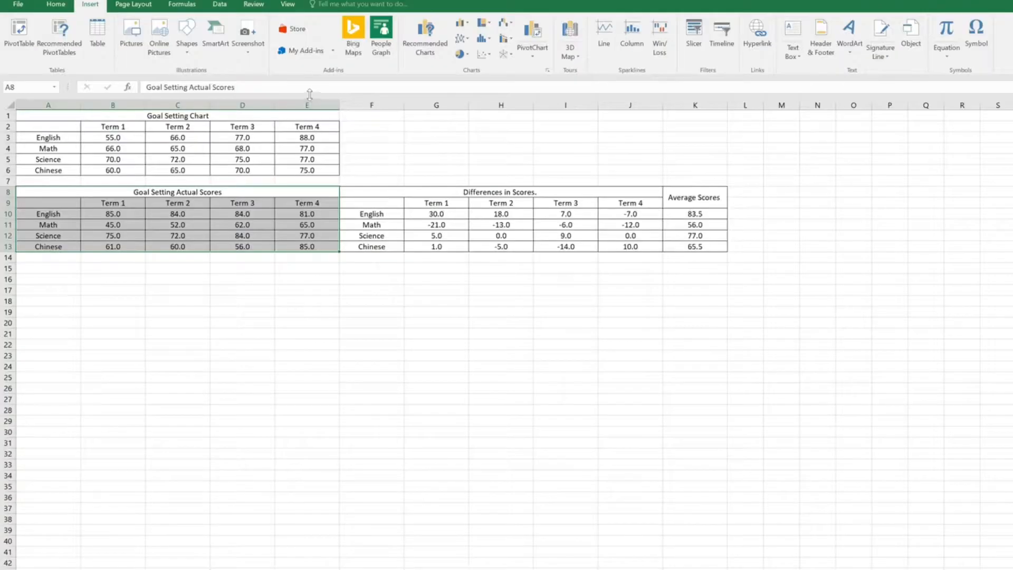
click(427, 42)
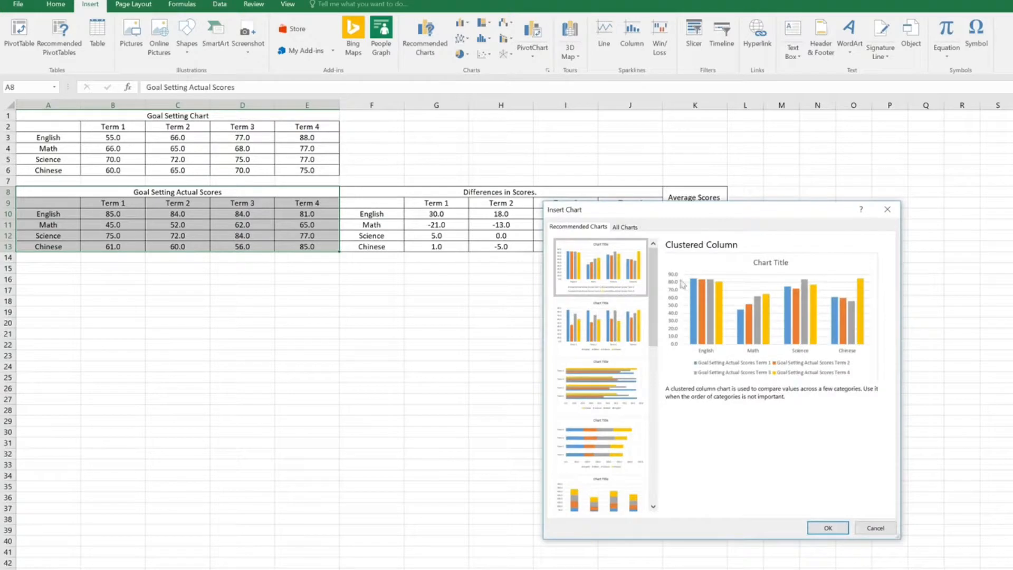
mouse_move(655, 254)
mouse_down()
mouse_move(662, 387)
mouse_move(665, 256)
mouse_move(660, 264)
mouse_up()
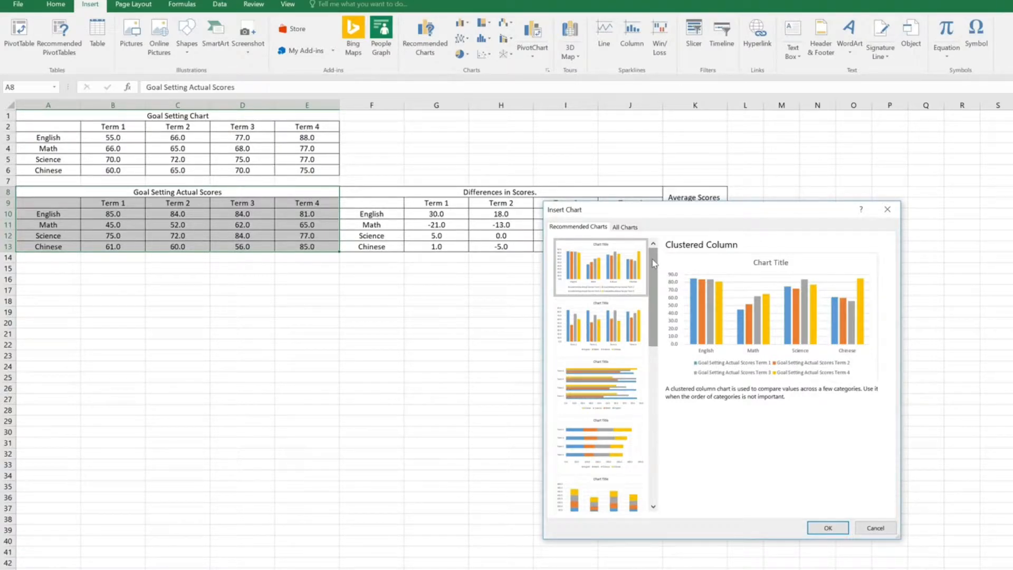
drag(653, 259, 656, 420)
click(634, 418)
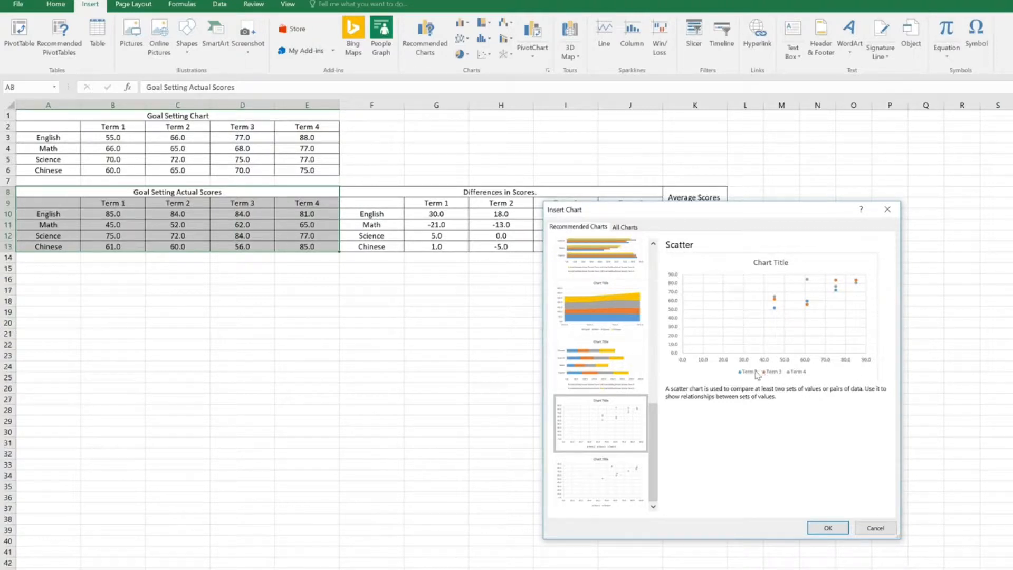
click(599, 305)
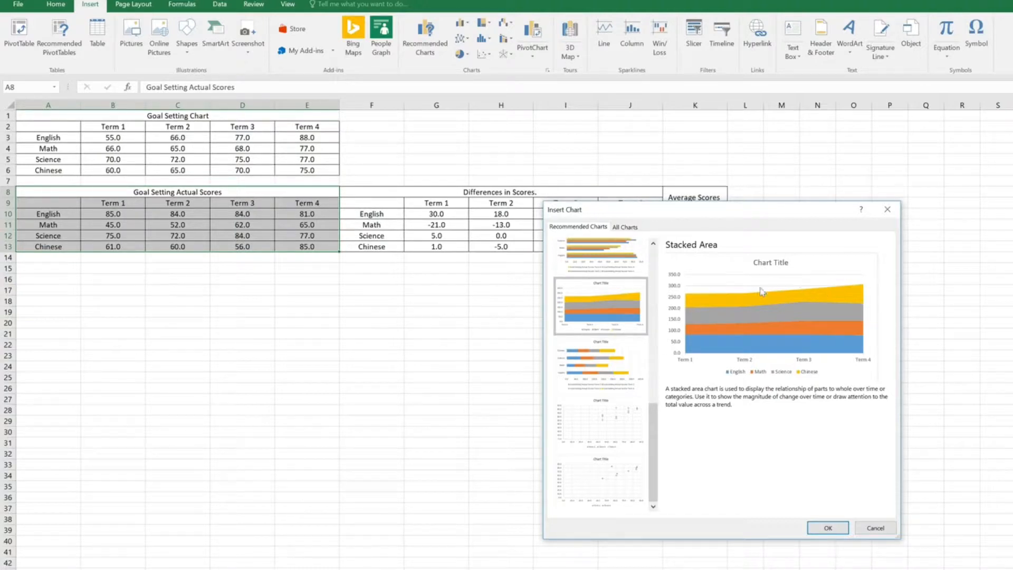
scroll(654, 422, up, 10)
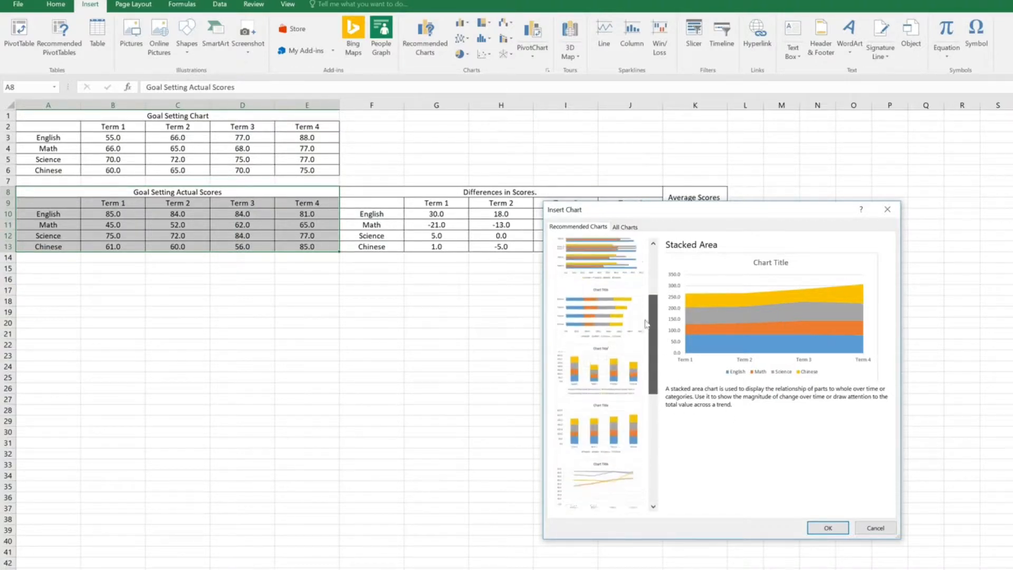
click(604, 270)
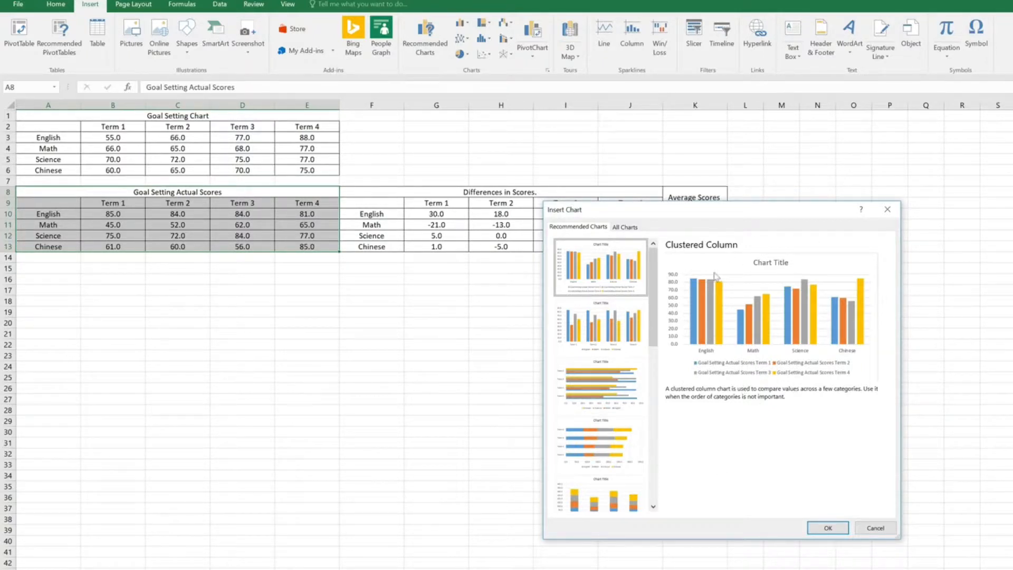
click(828, 528)
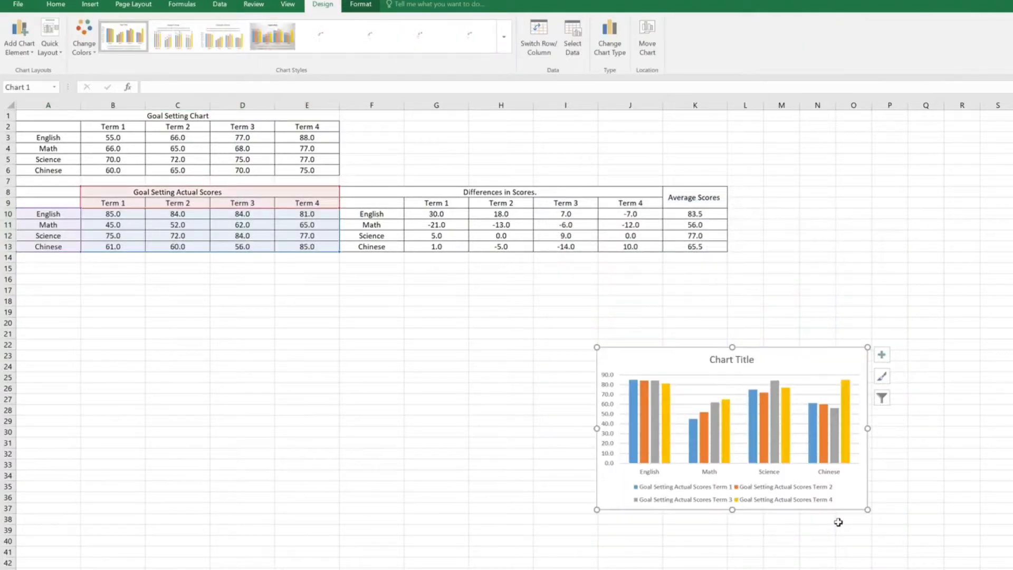
Step: Move the chart up and left so it starts at row 21, and retitle it "Actual Scores for 2017"
drag(701, 360, 626, 347)
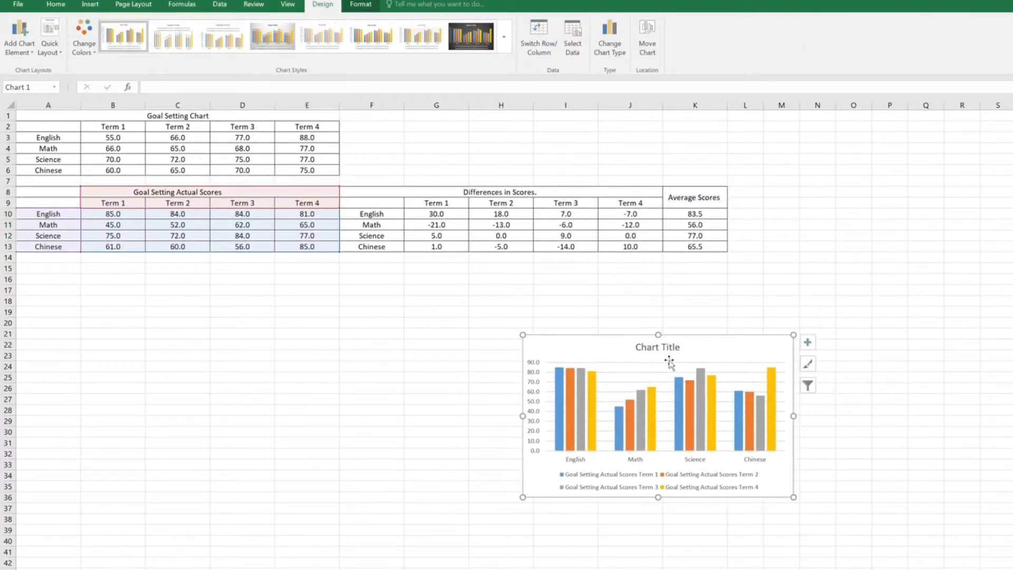
click(675, 352)
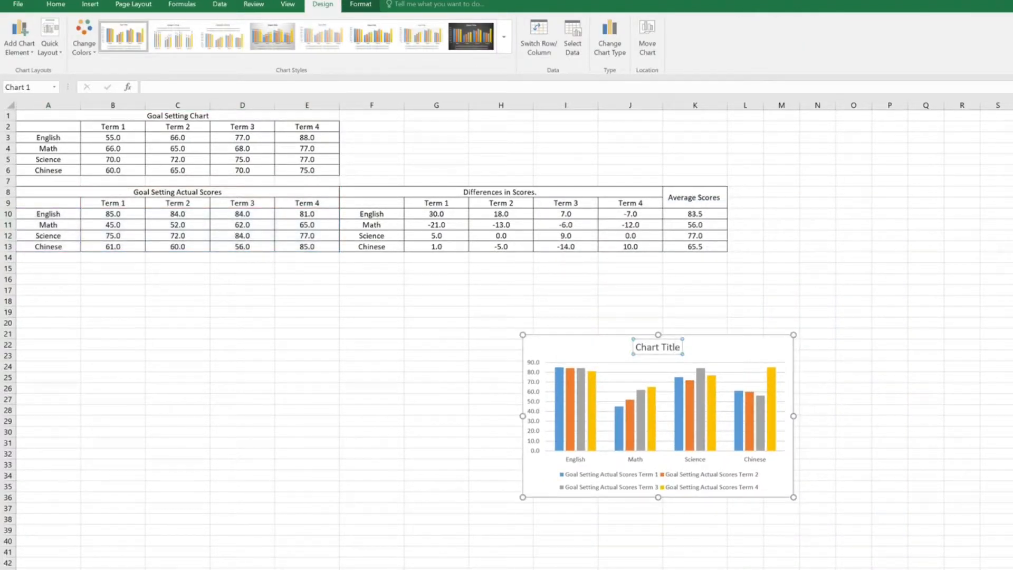
key(BackSpace)
key(BackSpace)
key(BackSpace)
key(BackSpace)
key(BackSpace)
key(BackSpace)
key(BackSpace)
key(BackSpace)
key(BackSpace)
key(BackSpace)
key(BackSpace)
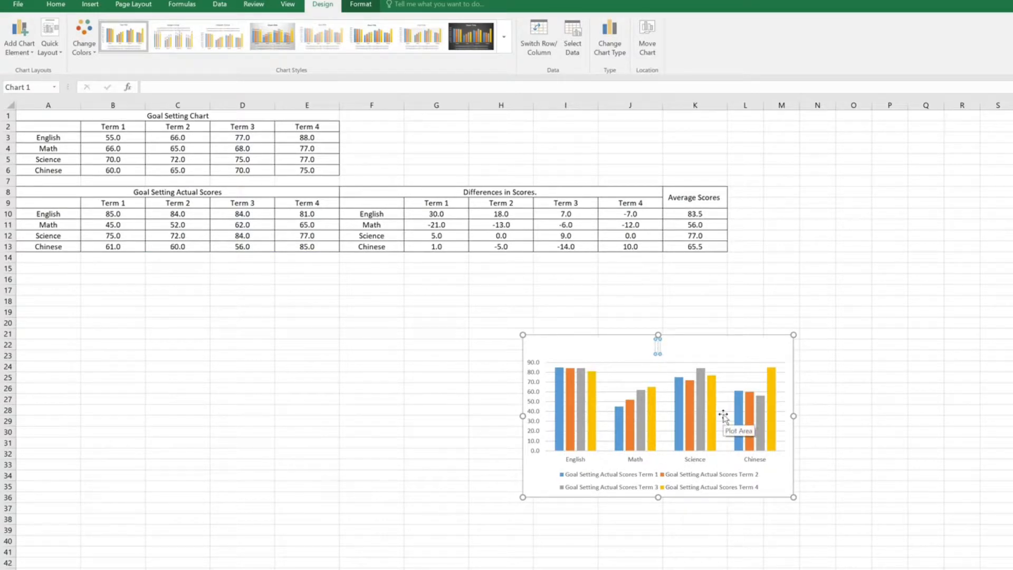
text(Actual Scores for)
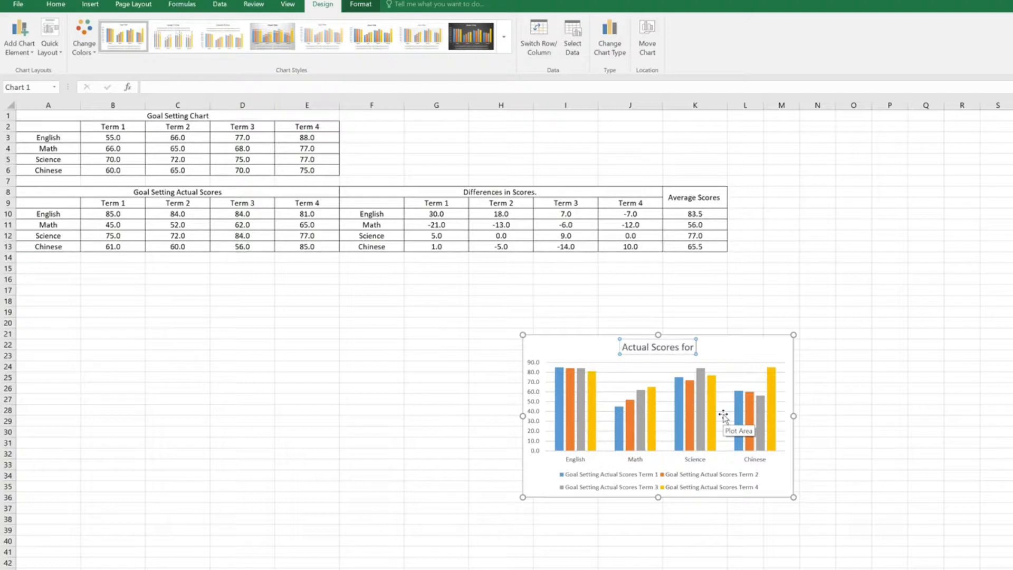
text( 2017)
click(893, 393)
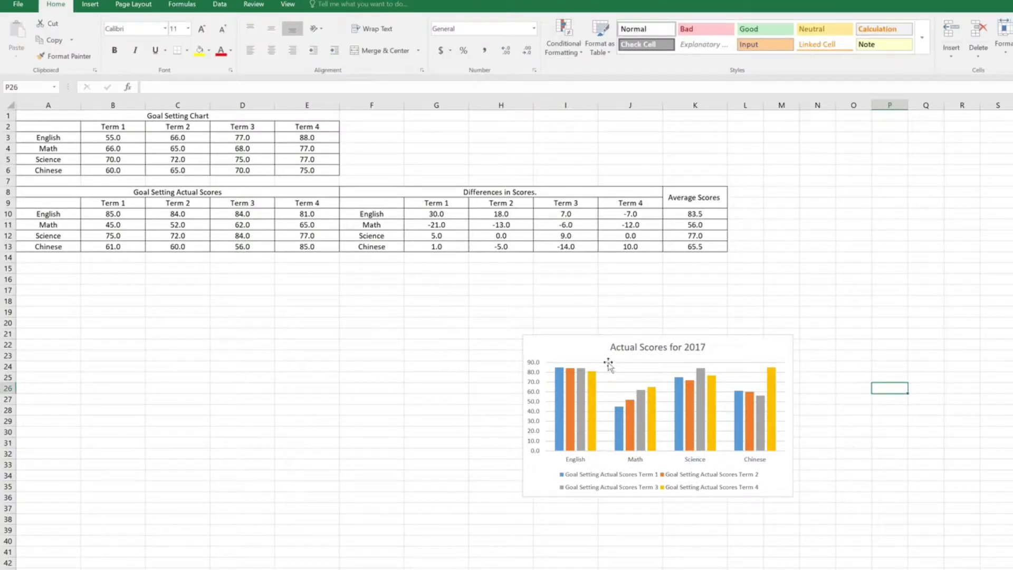
Step: Add data labels to the Actual Scores for 2017 chart
click(643, 353)
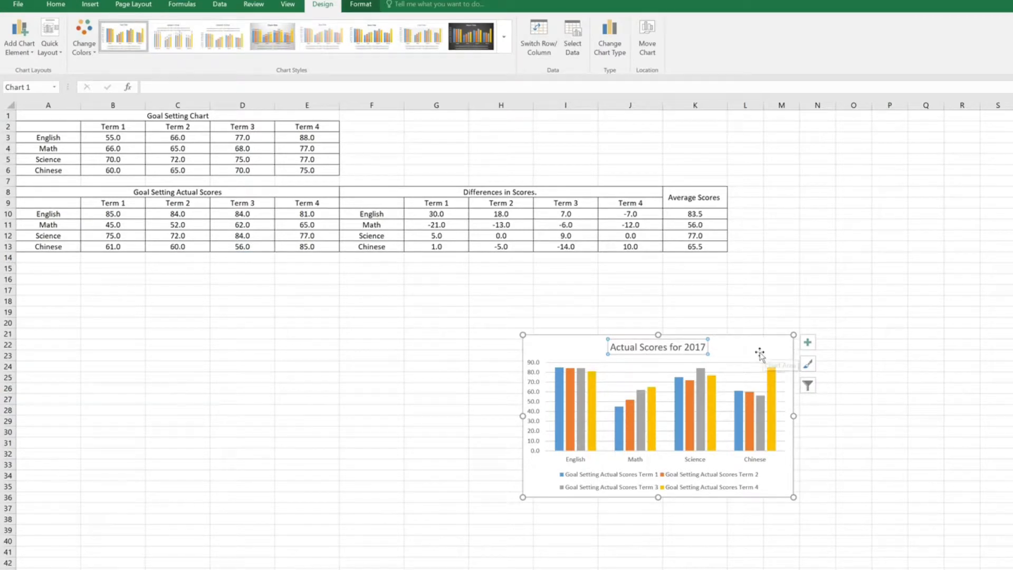
click(808, 344)
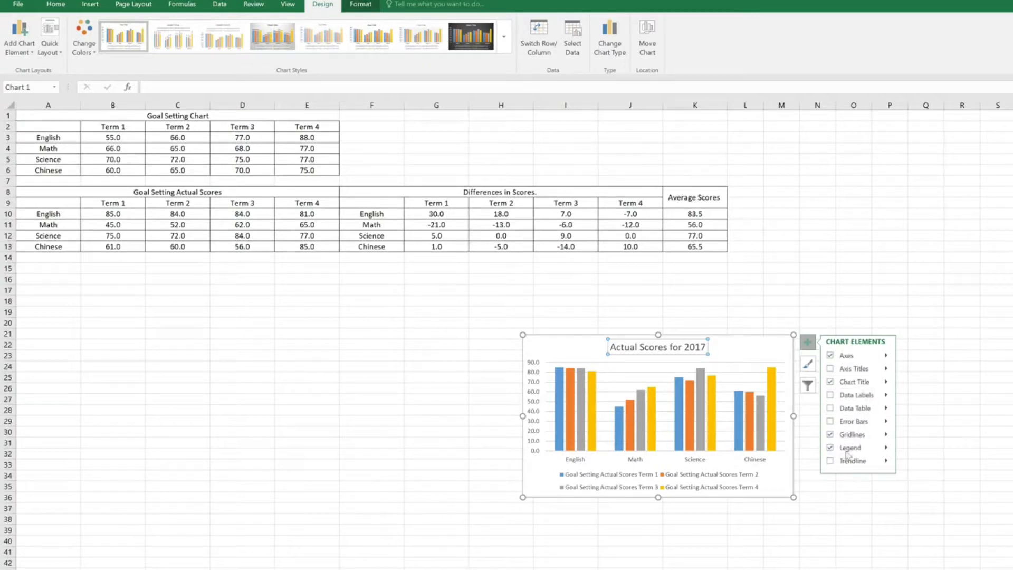
click(804, 363)
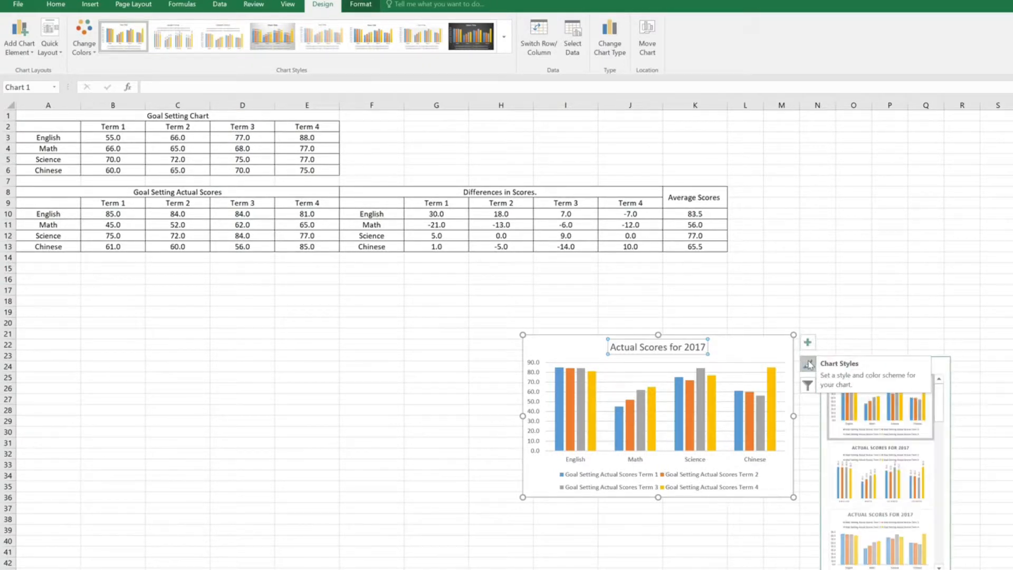
click(815, 343)
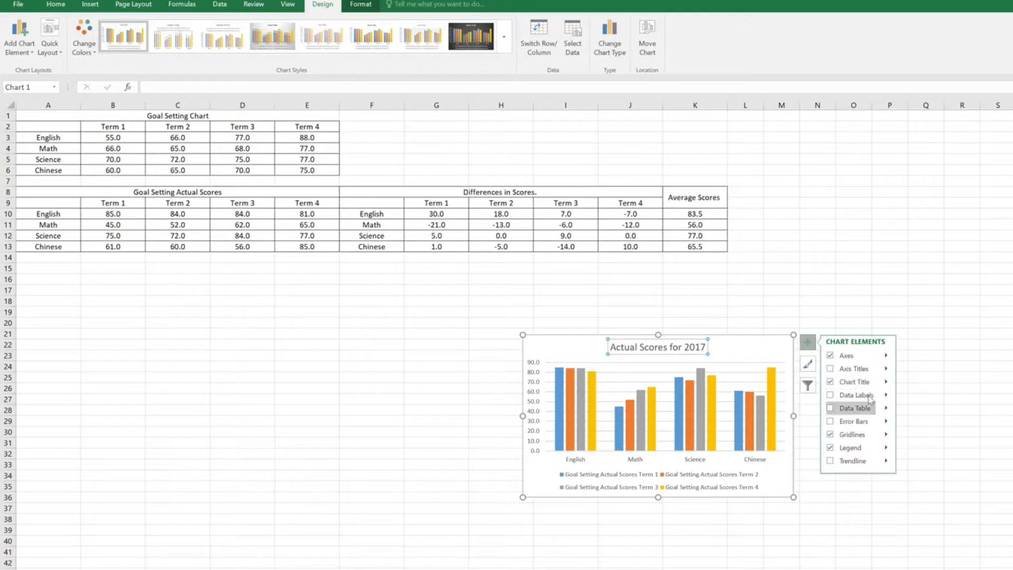
click(864, 397)
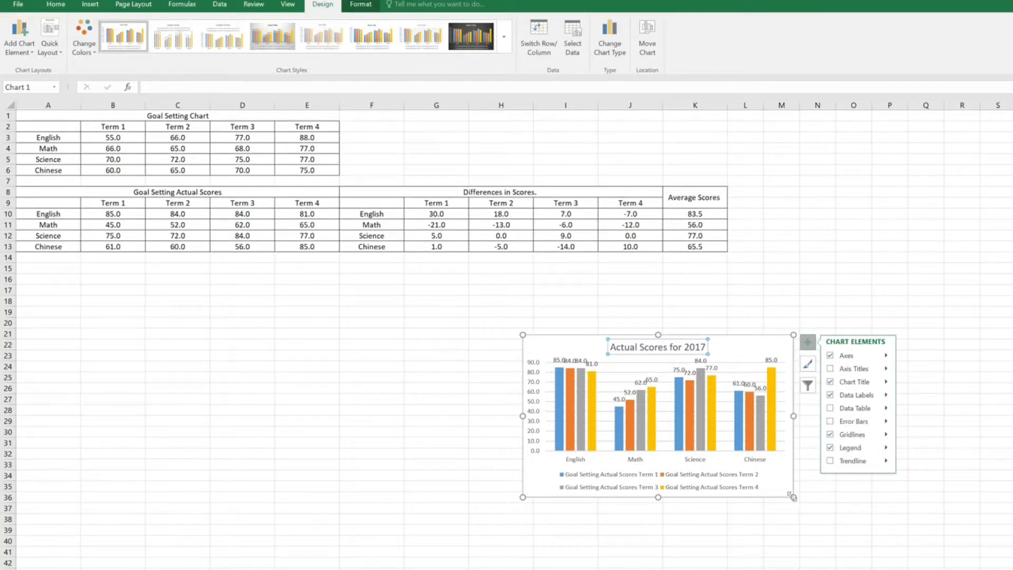
Step: Enlarge the Actual Scores chart and place it below its table at about A16:F38, with the dark-background chart style
drag(793, 496, 930, 569)
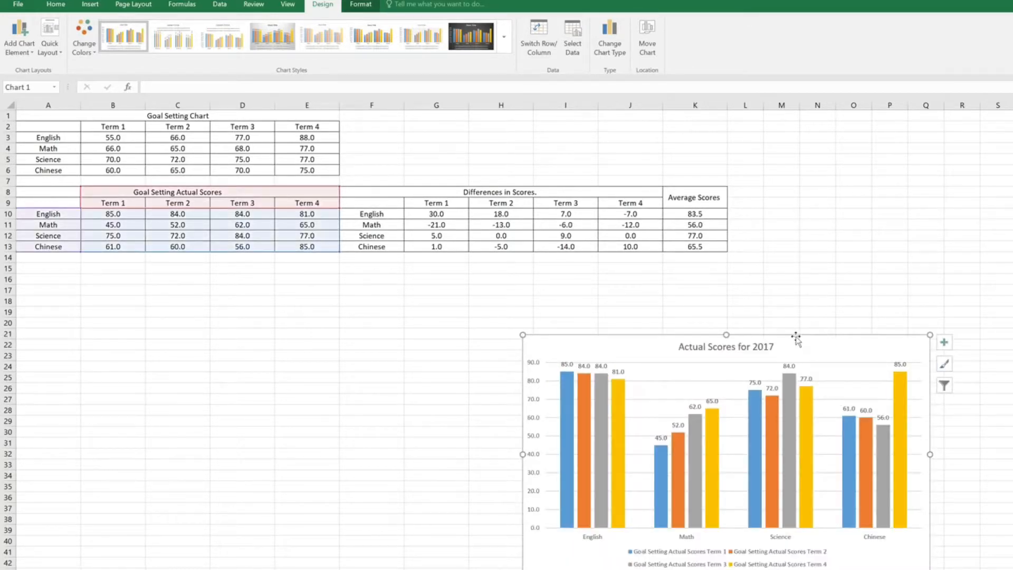
drag(797, 337, 300, 288)
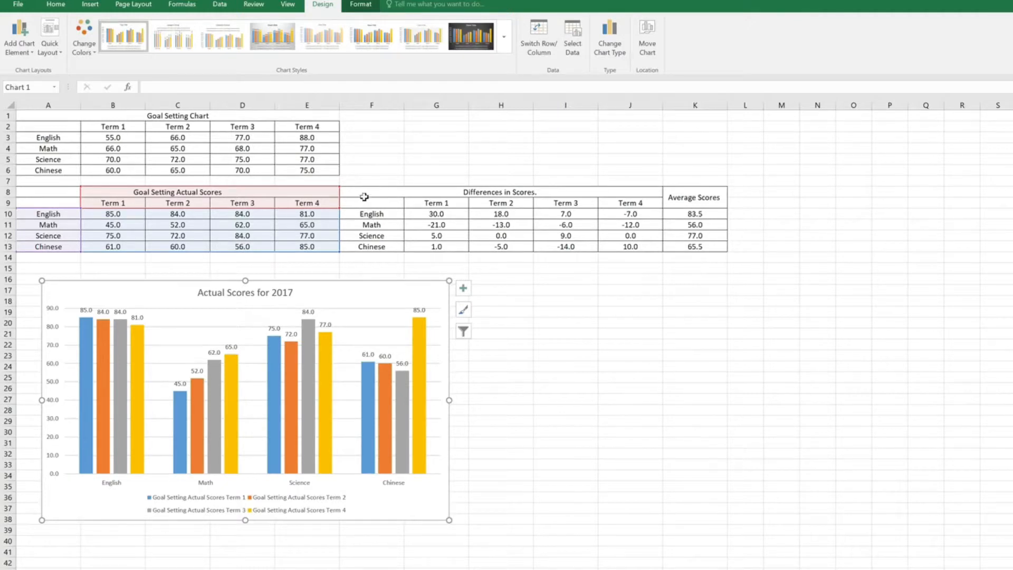
click(475, 42)
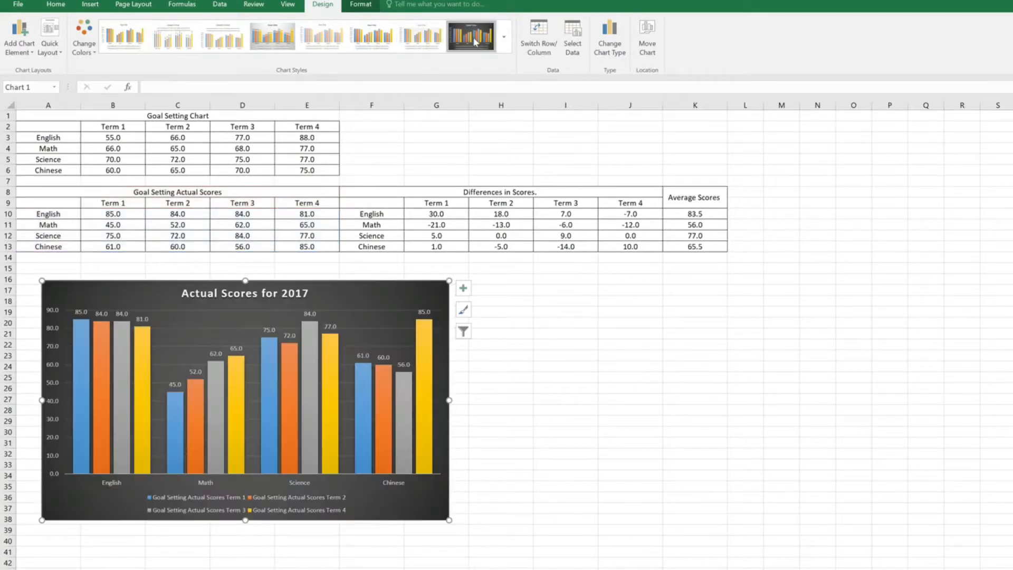
click(639, 410)
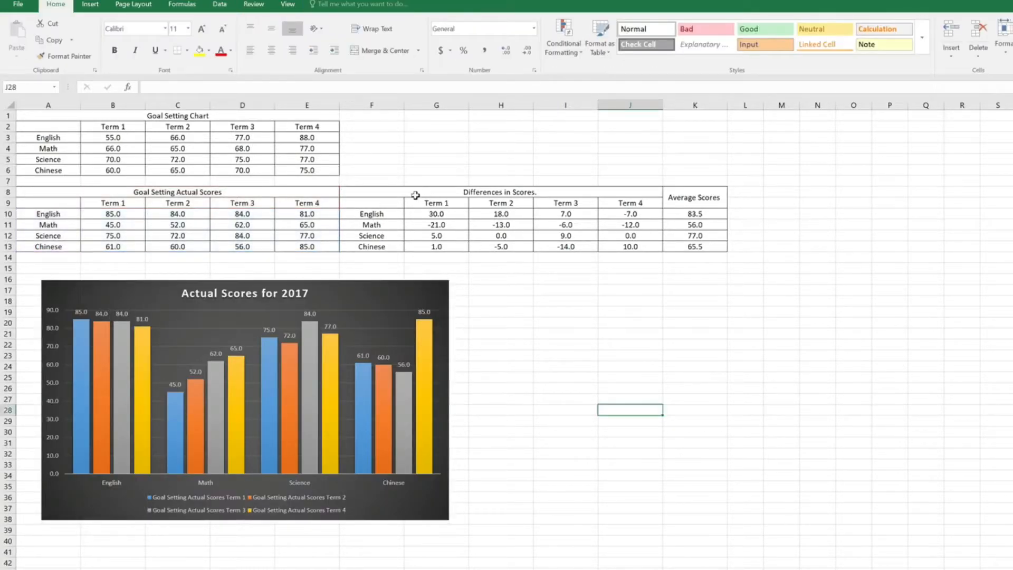
Step: Insert the recommended Stacked Bar chart with subjects as categories for the Differences in Scores table in F8:J13
drag(417, 193, 474, 242)
right_click(459, 219)
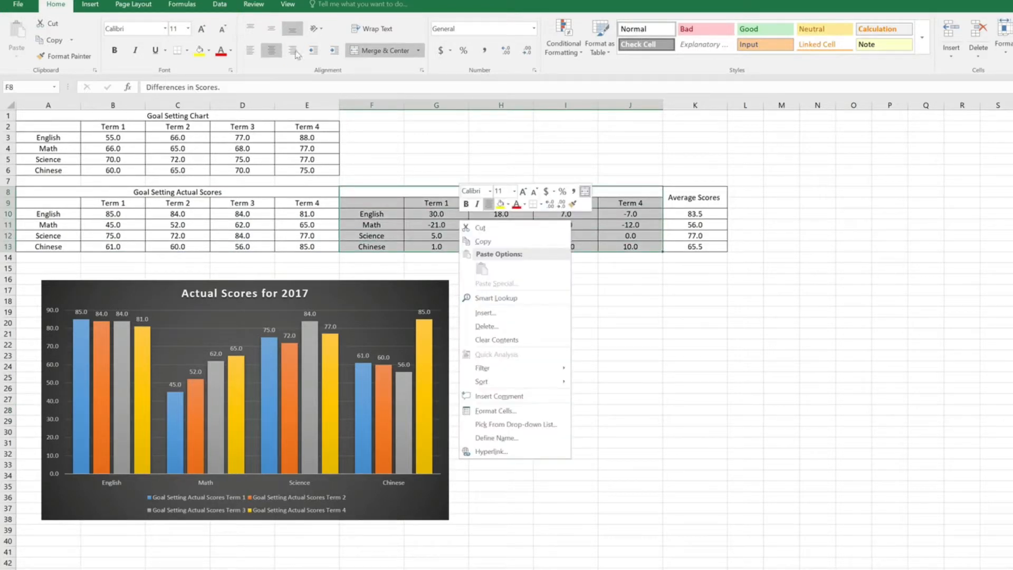
click(90, 5)
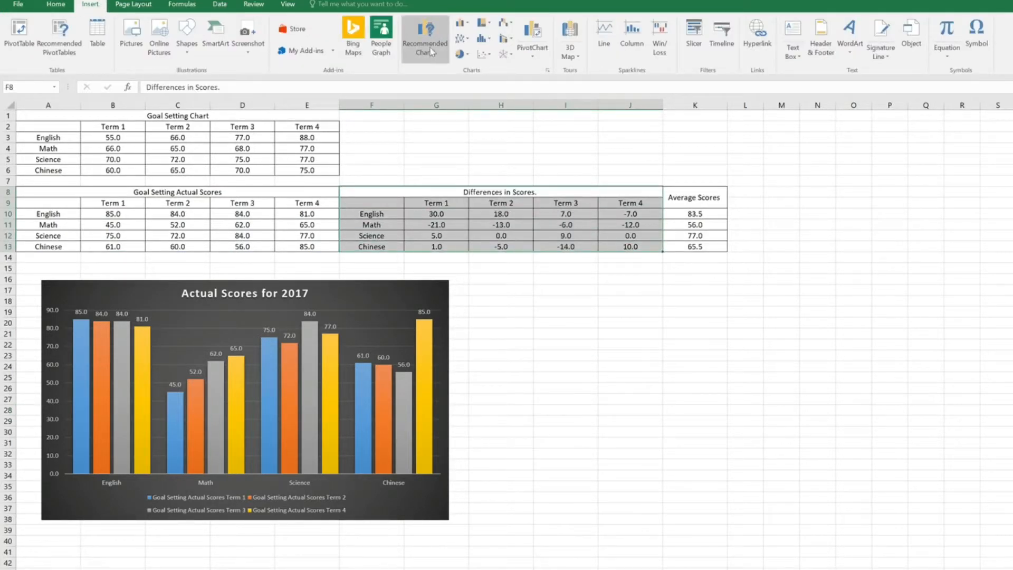
click(425, 37)
scroll(649, 311, down, 1)
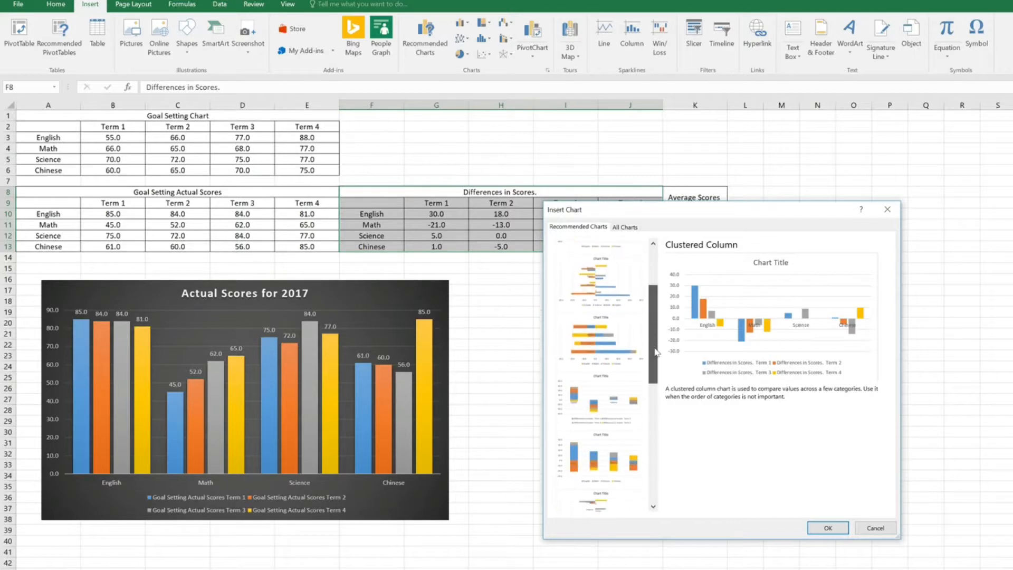
drag(660, 319, 662, 469)
click(624, 392)
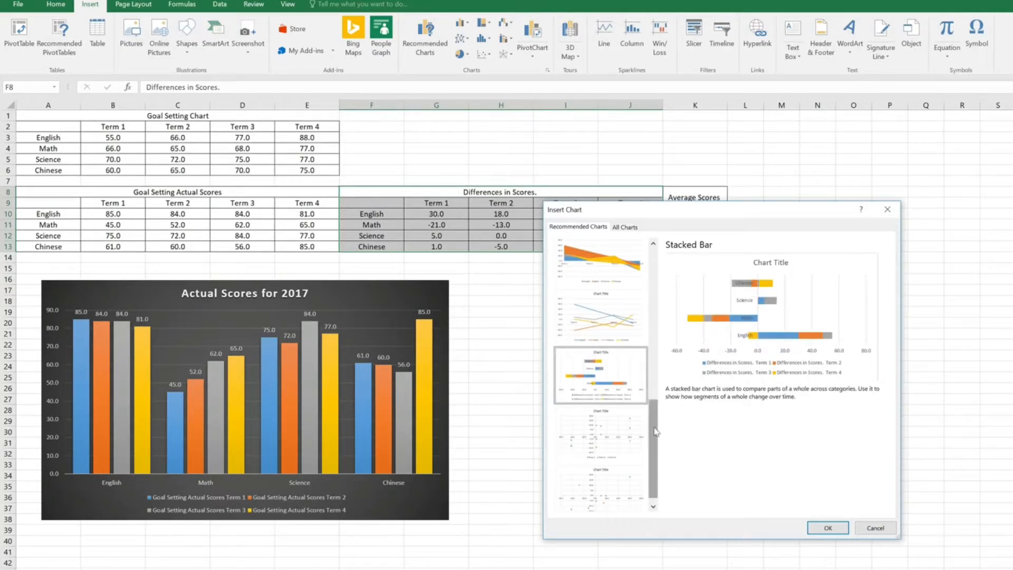
drag(655, 429, 649, 407)
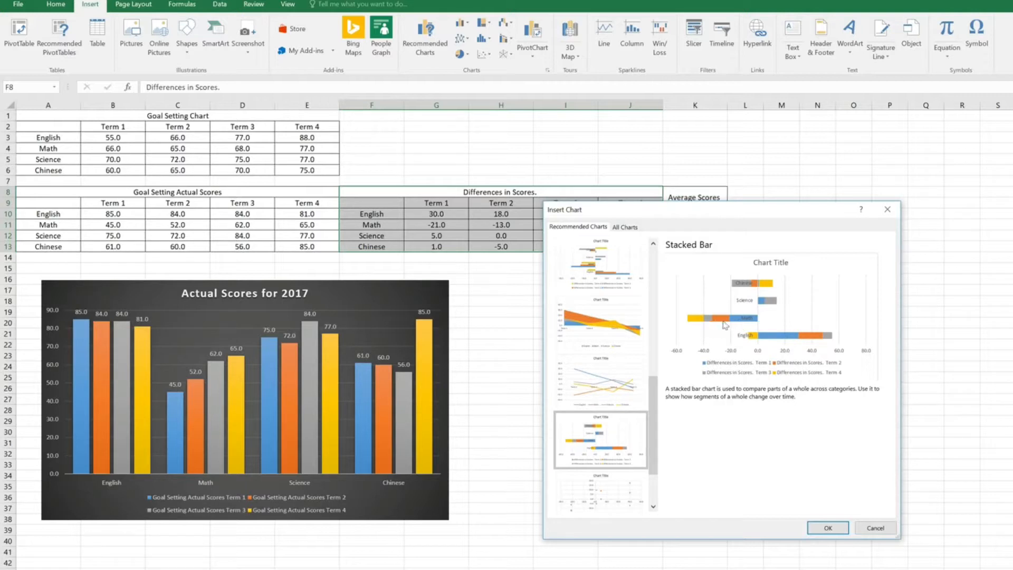
drag(603, 213, 582, 275)
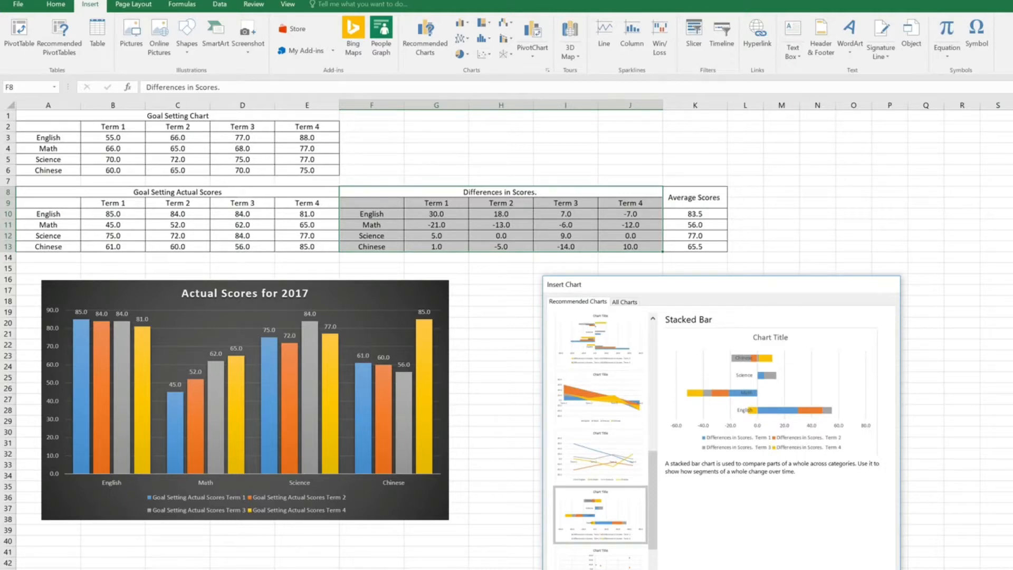
key(Return)
Step: Retitle the stacked bar chart "Difference between Goal and Actual Results."
click(645, 364)
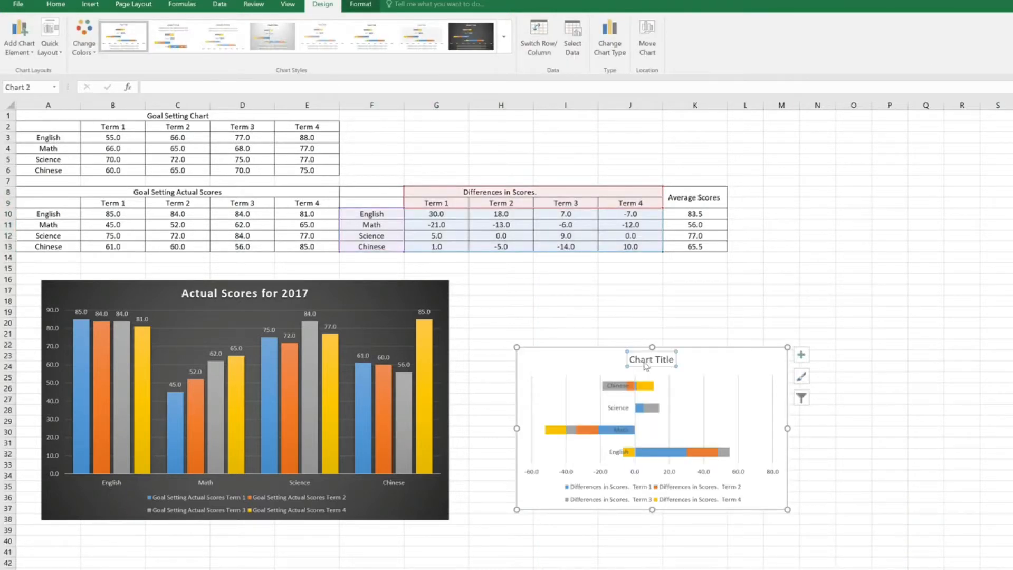
click(673, 363)
key(BackSpace)
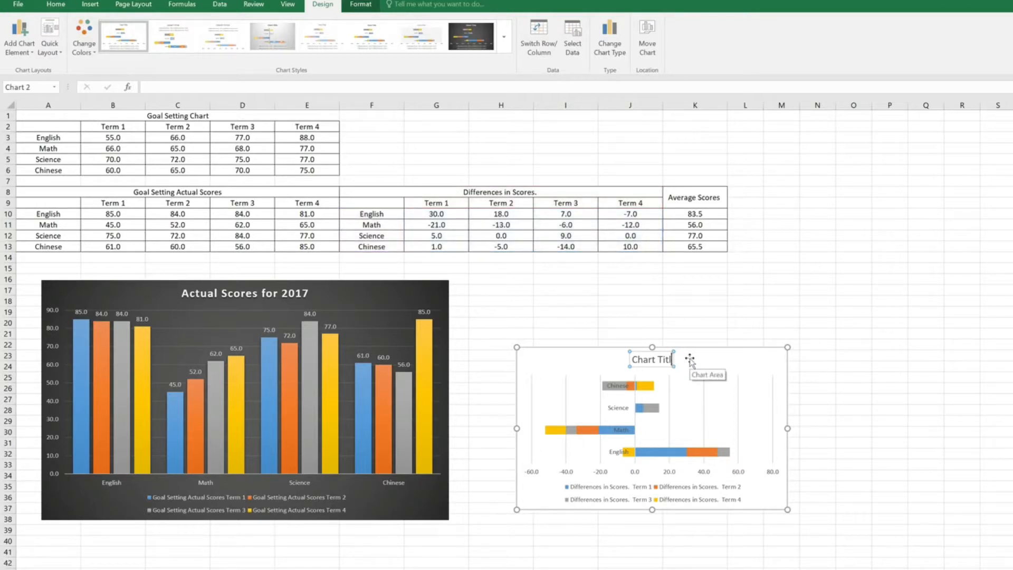
key(BackSpace)
key(BackSpace)
key(BackSpace)
key(BackSpace)
key(BackSpace)
key(BackSpace)
key(BackSpace)
key(BackSpace)
key(BackSpace)
key(BackSpace)
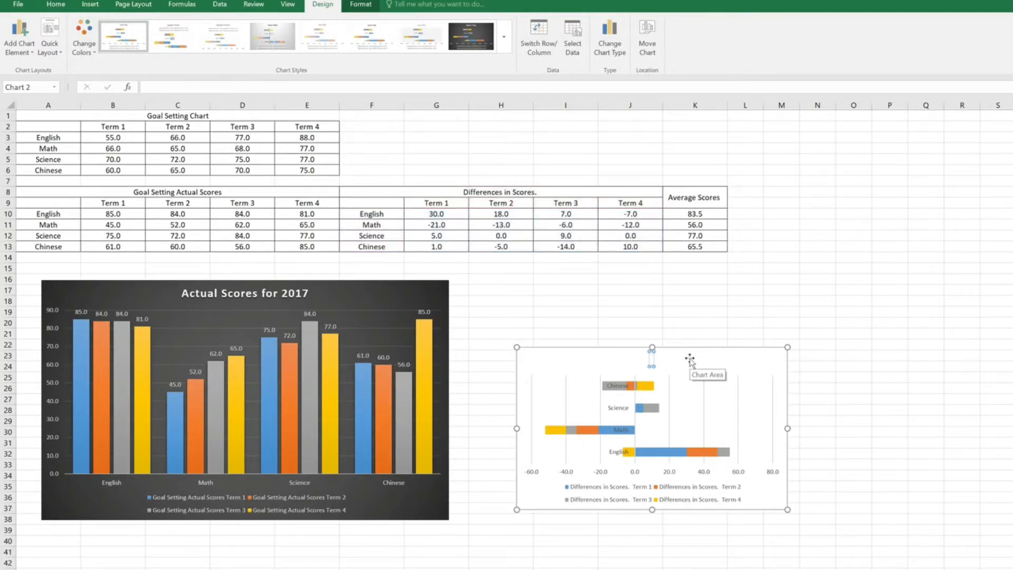
text(Difference)
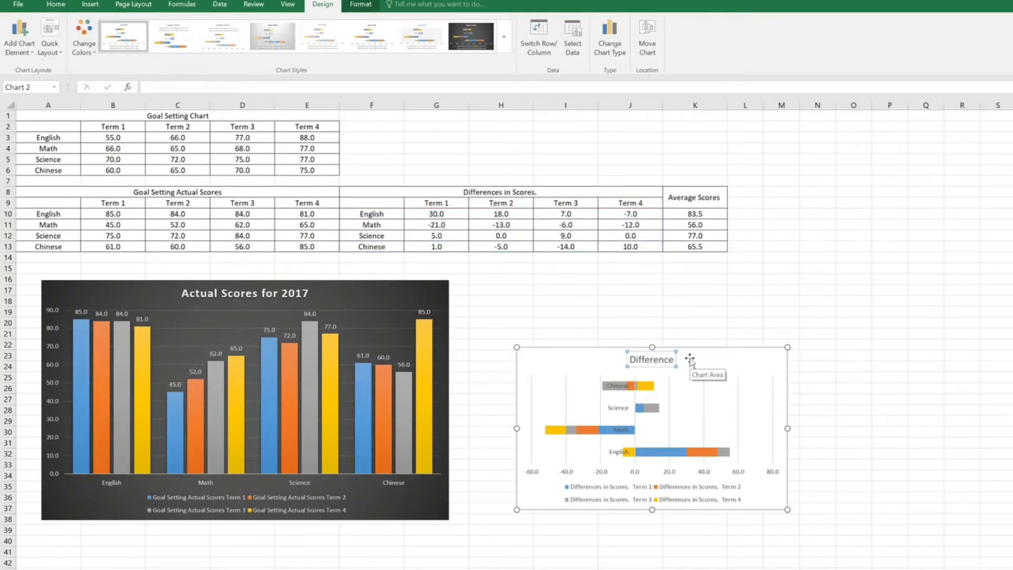
text( betwee)
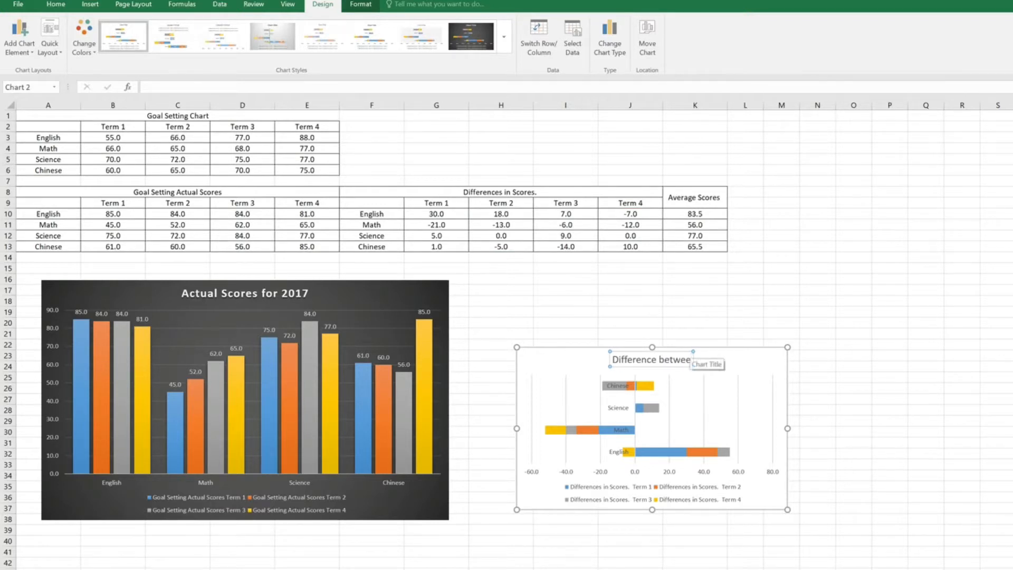
text(n Goal and)
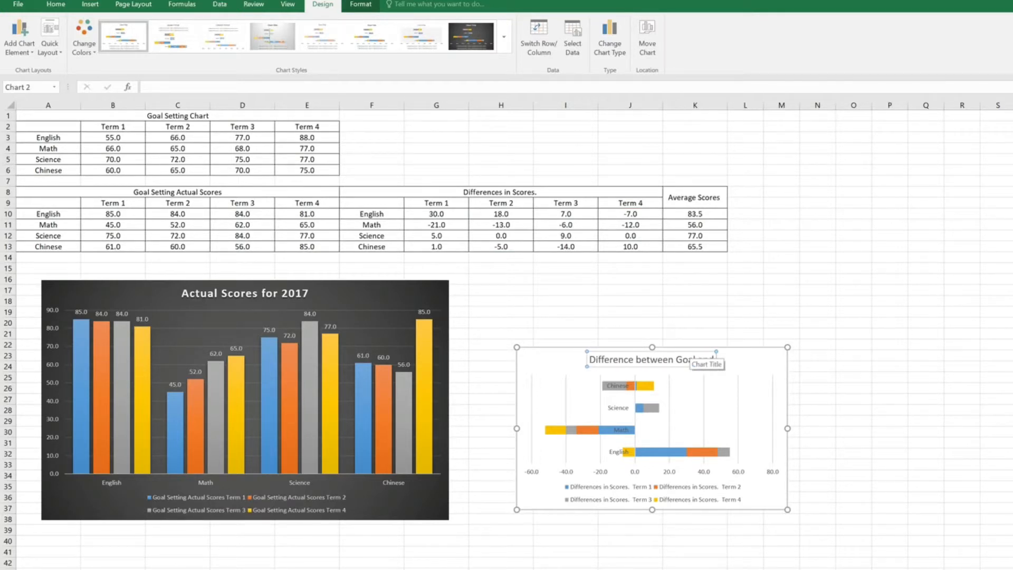
text( Actual Test)
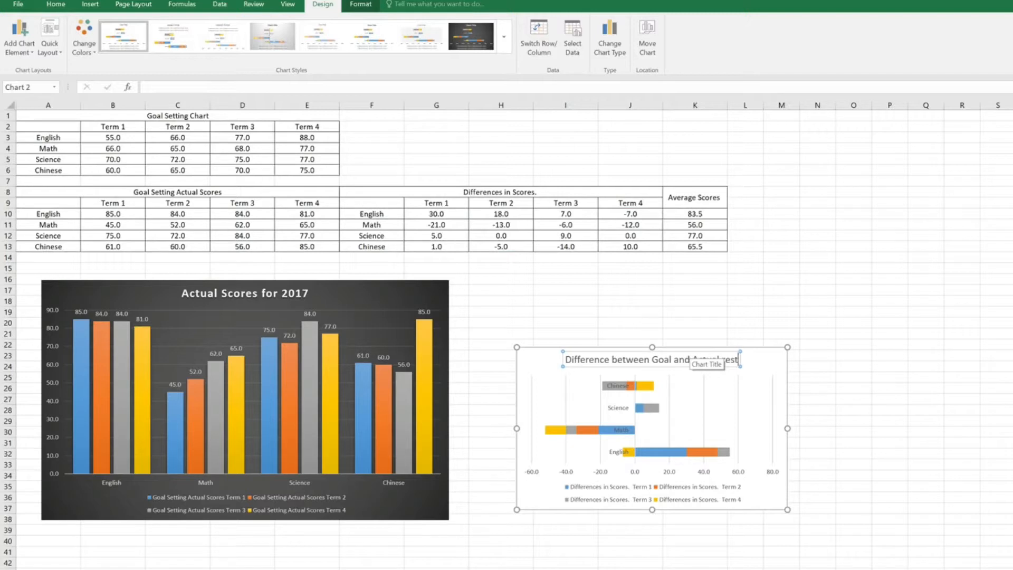
key(BackSpace)
key(BackSpace)
key(BackSpace)
key(BackSpace)
text(Results.)
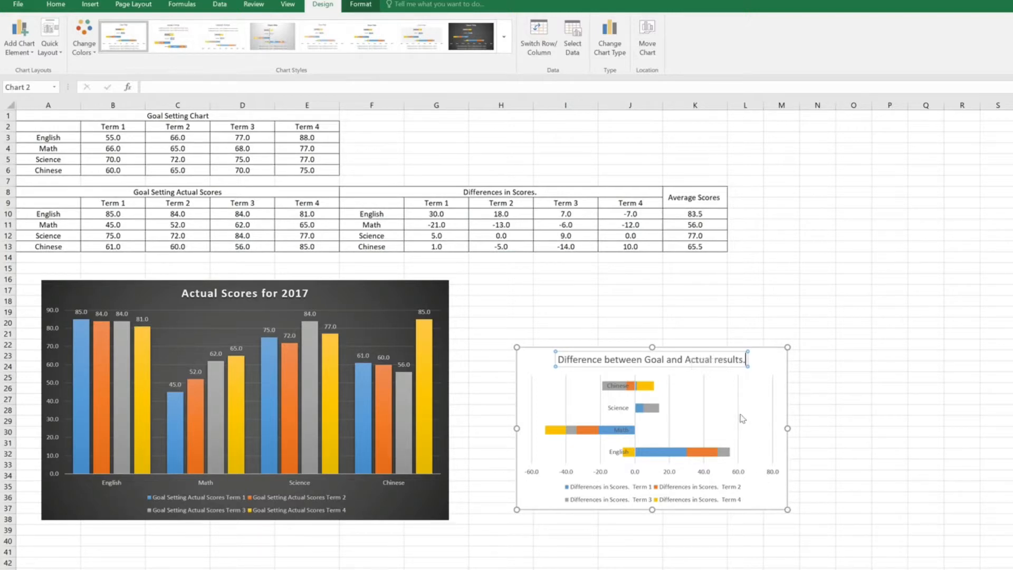
key(BackSpace)
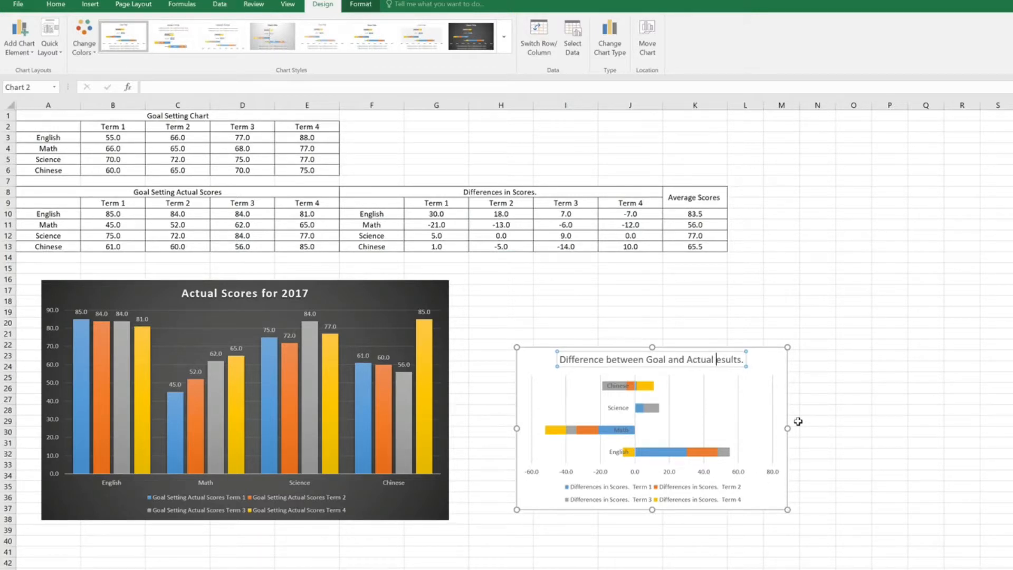
text(R)
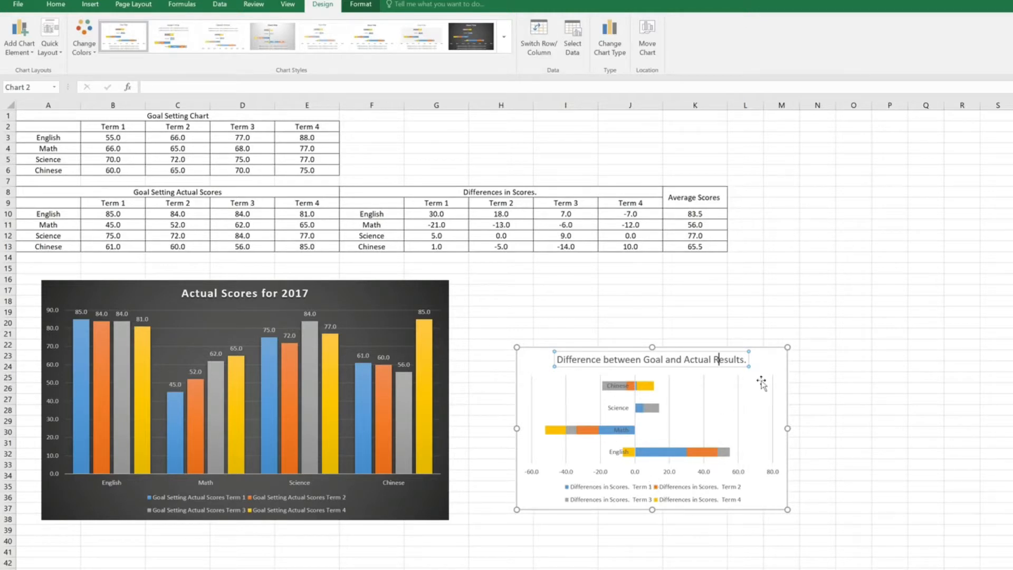
click(762, 384)
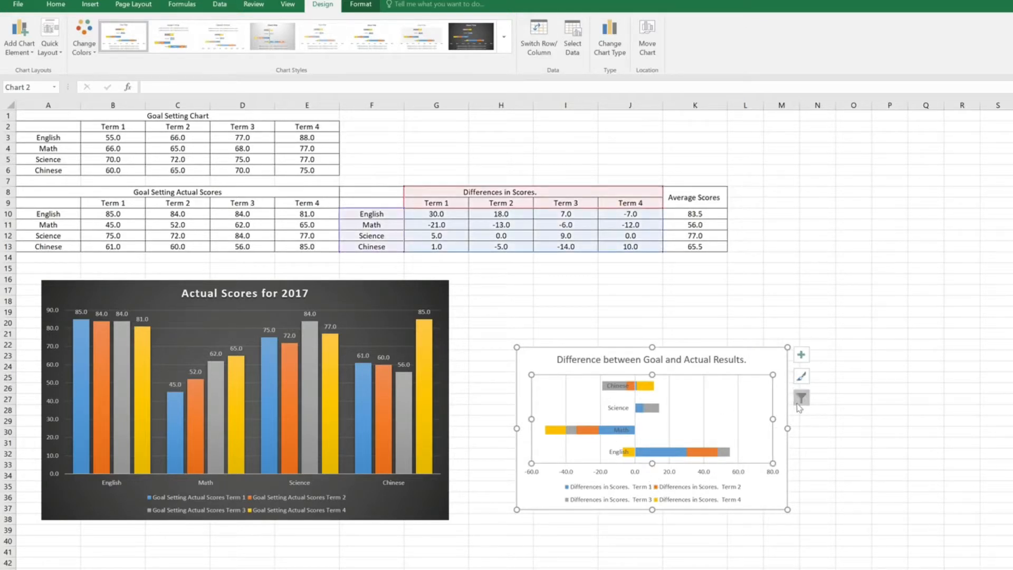
Step: Add data labels to the stacked bar chart and enlarge it to slightly larger than the Actual Scores chart
click(801, 355)
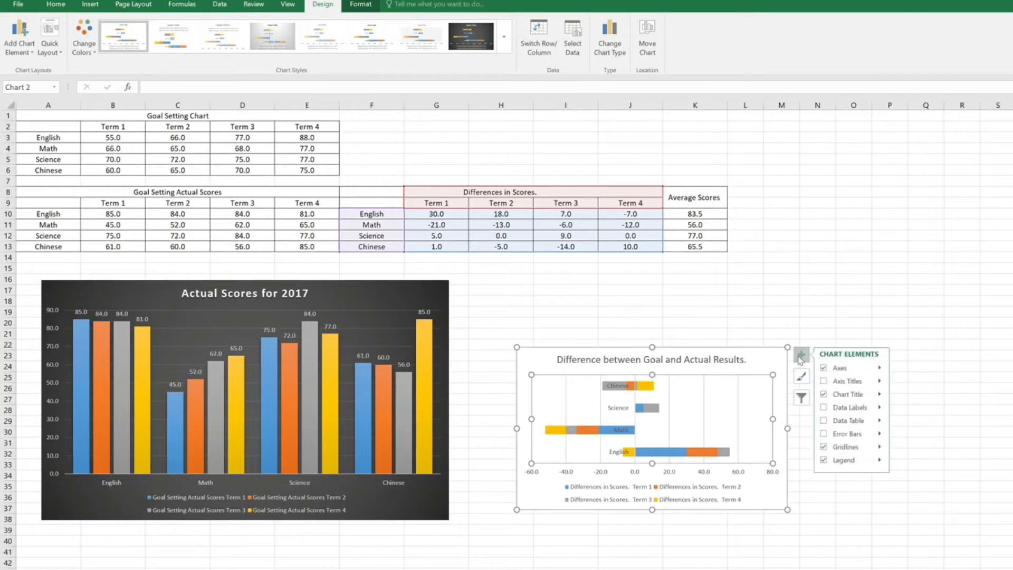
click(850, 409)
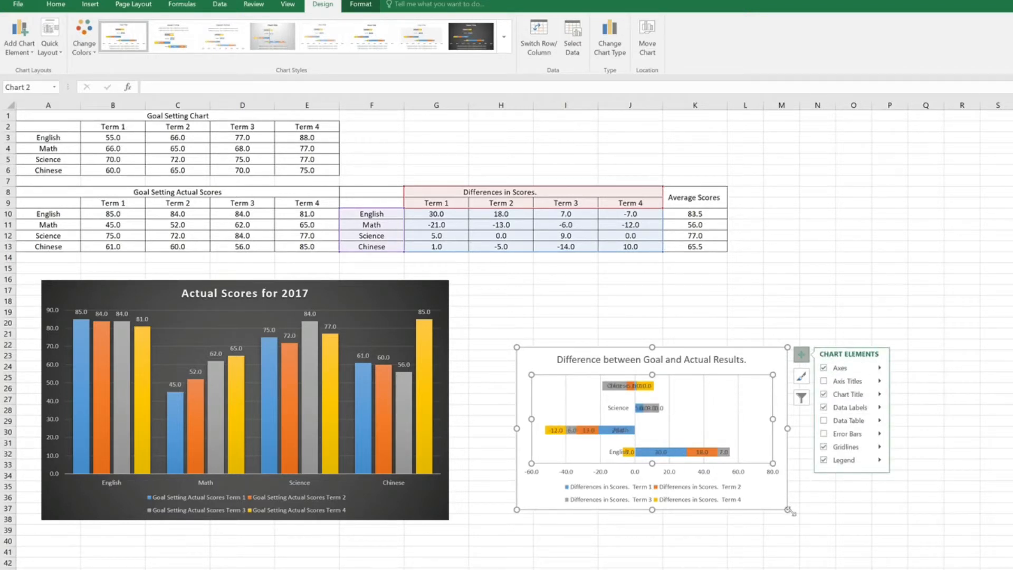
drag(788, 509, 982, 569)
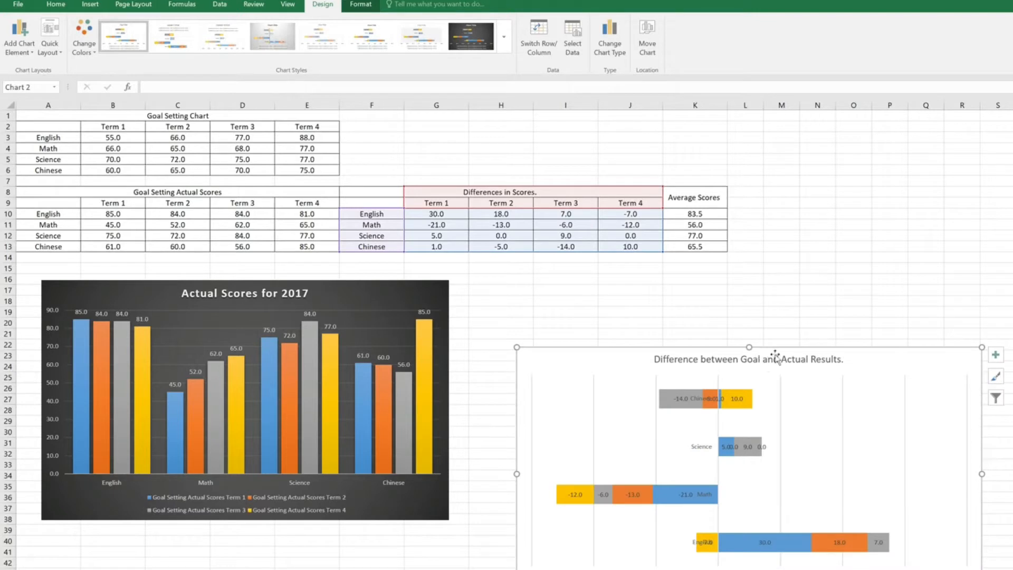
Step: Move the difference chart beside the Actual Scores chart, starting at row 16, and apply the chart style with a light grey gridded plot area
drag(776, 347, 725, 278)
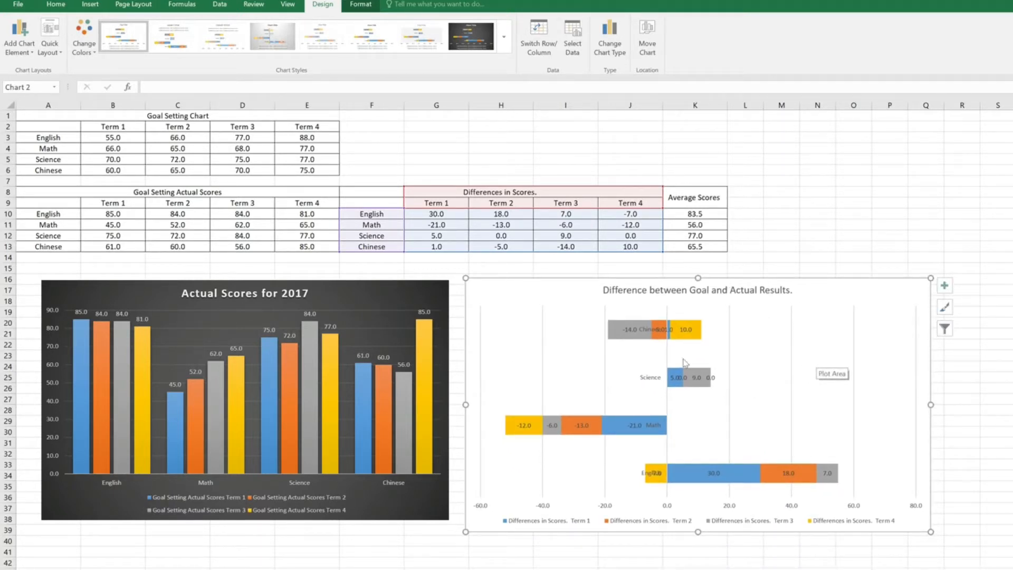
click(422, 39)
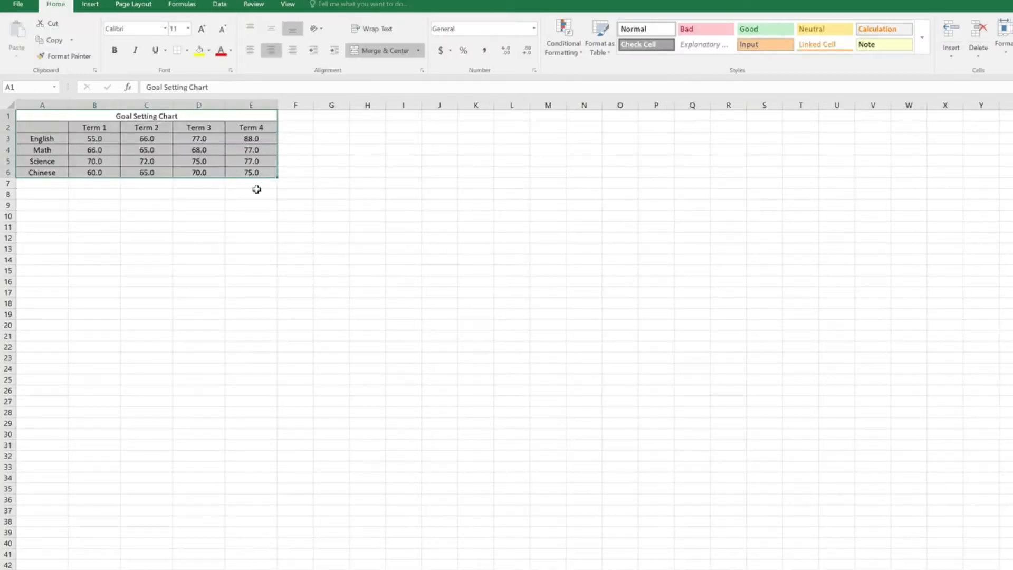
click(231, 224)
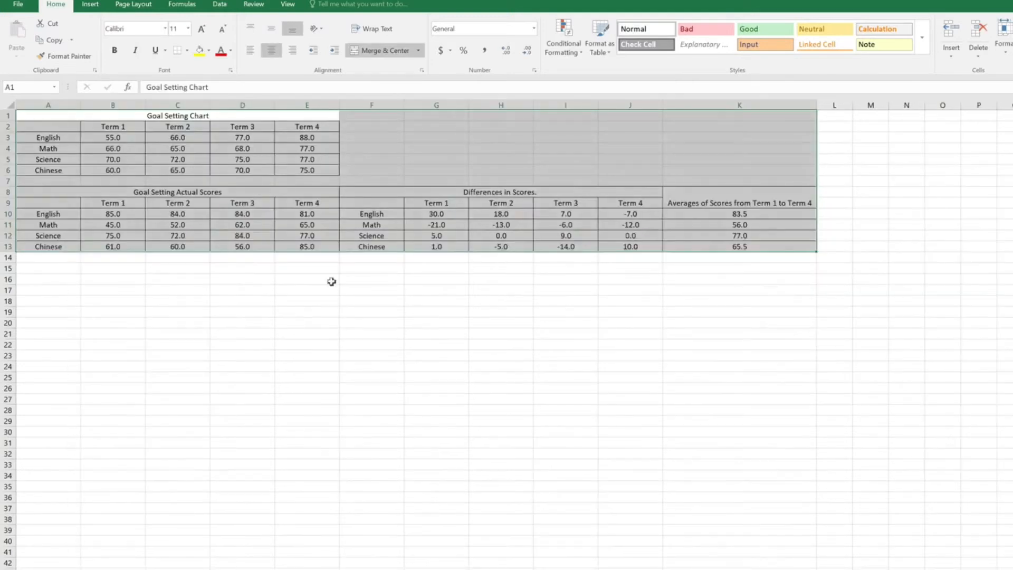
click(231, 333)
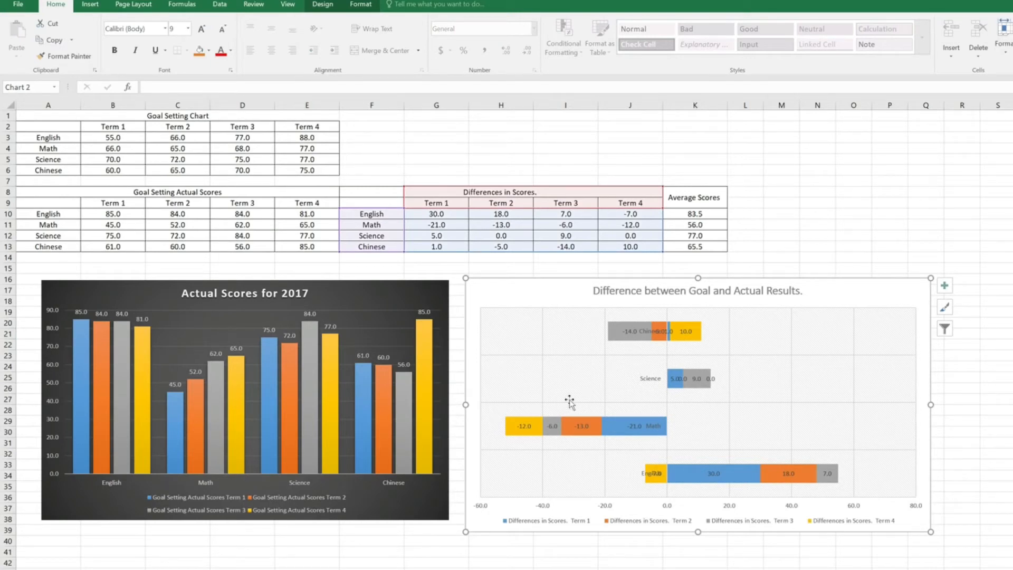
click(501, 569)
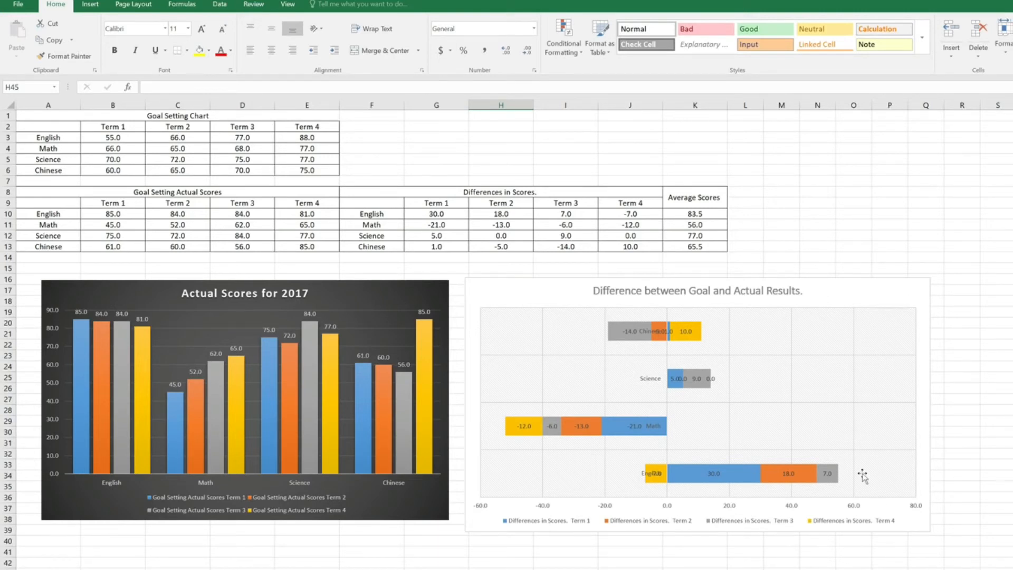
click(566, 569)
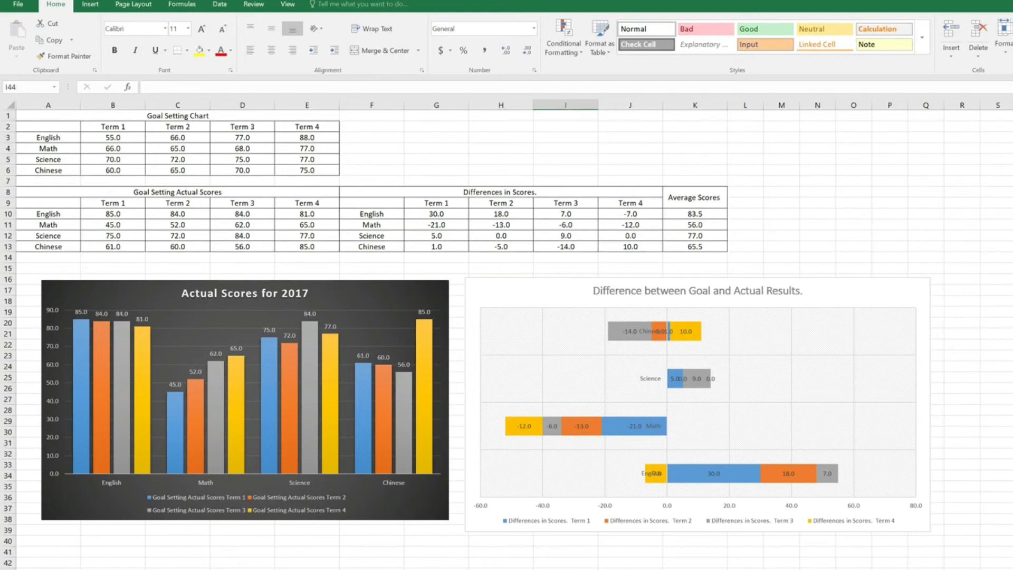
drag(437, 569, 566, 569)
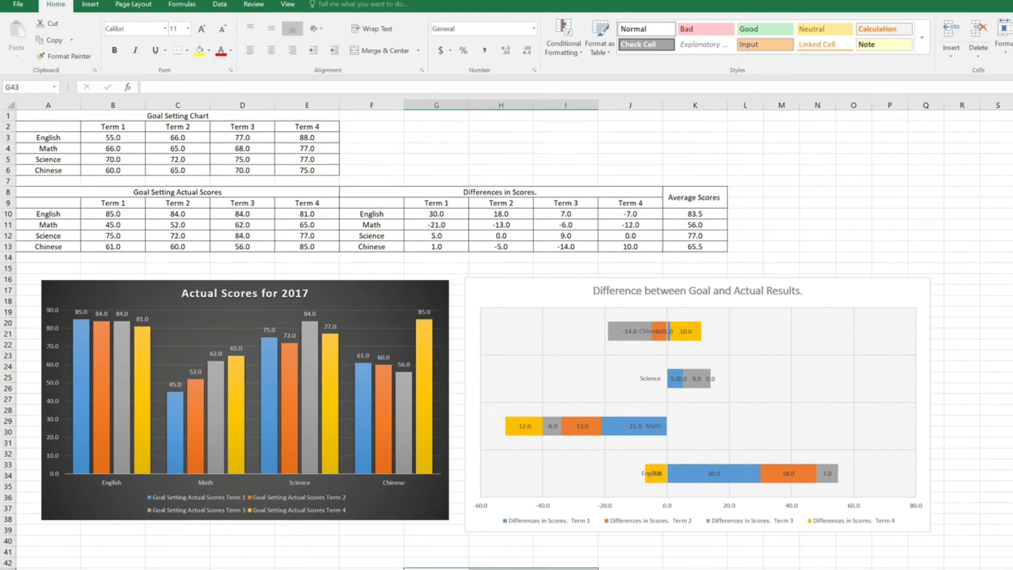
click(558, 568)
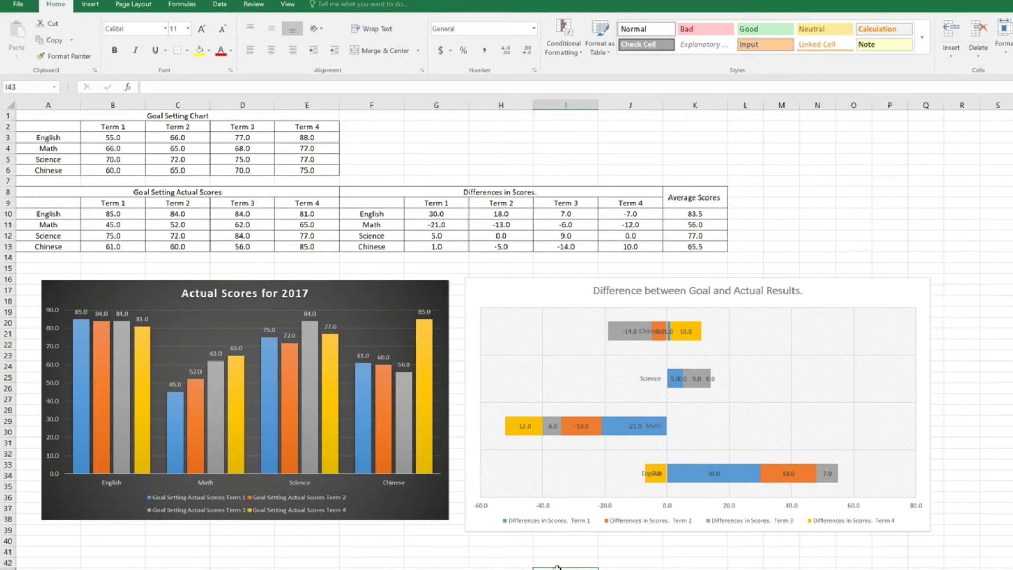